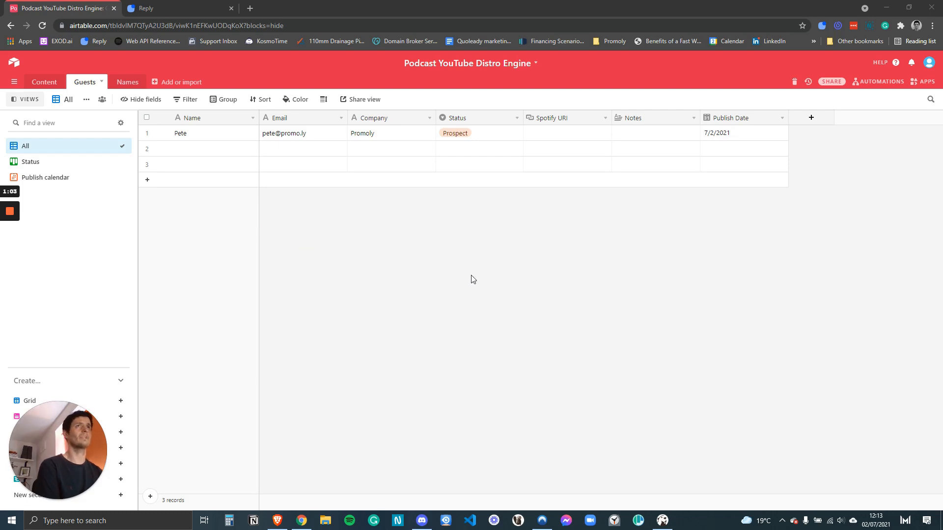
# Look through the Content table and the Guests board, calendar and grid views.
pyautogui.click(44, 82)
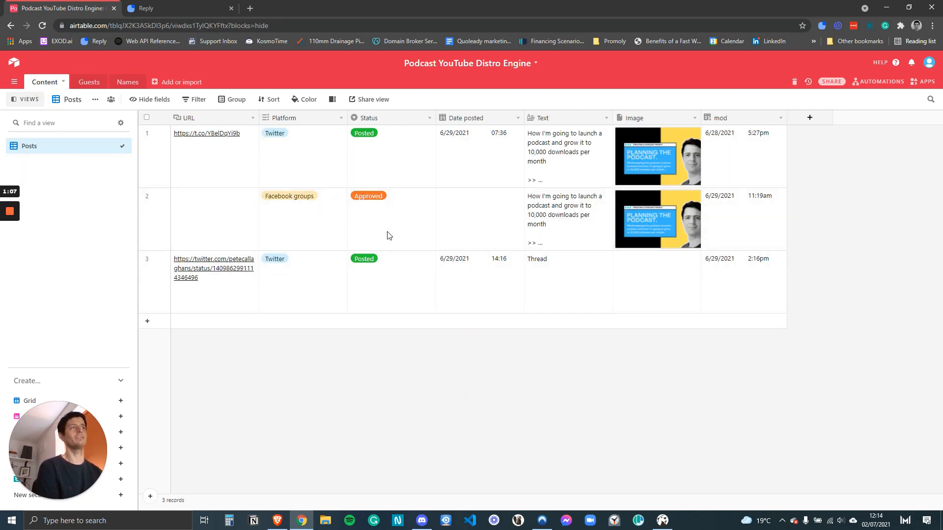
pyautogui.click(88, 82)
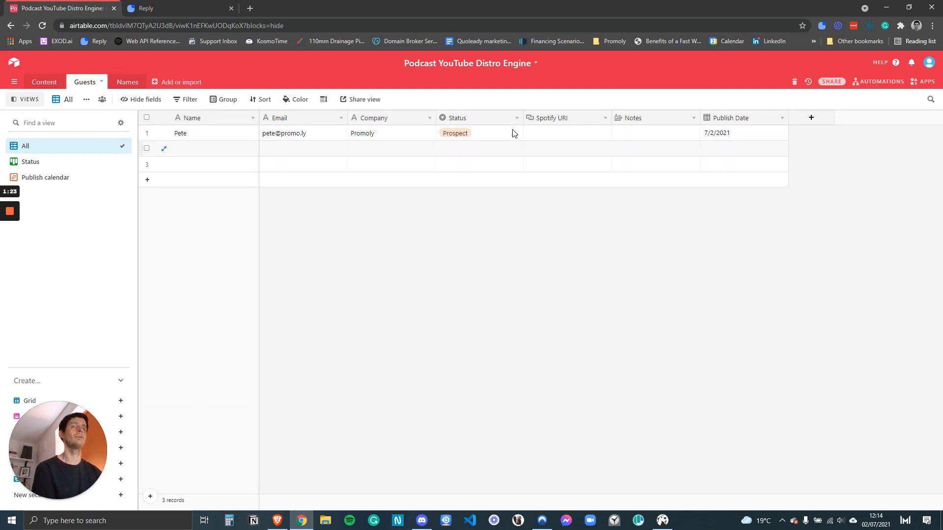
pyautogui.click(47, 162)
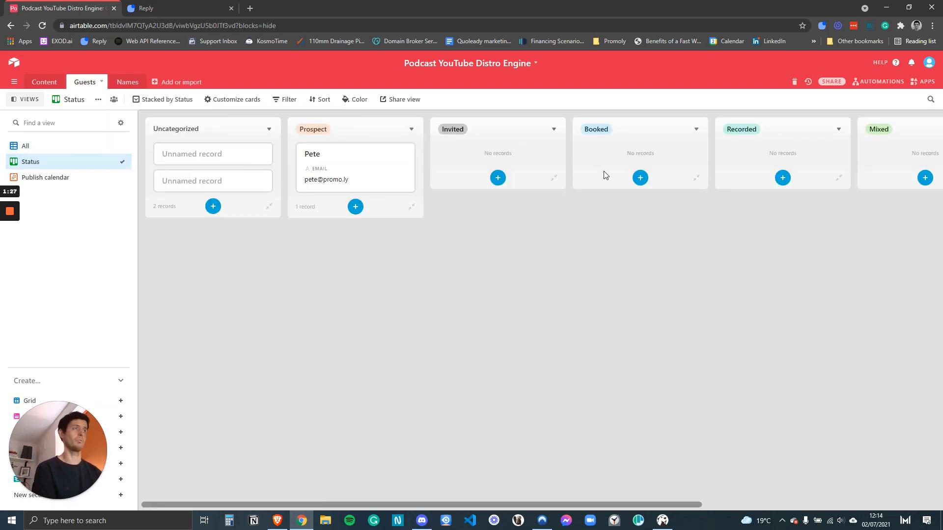
pyautogui.click(69, 182)
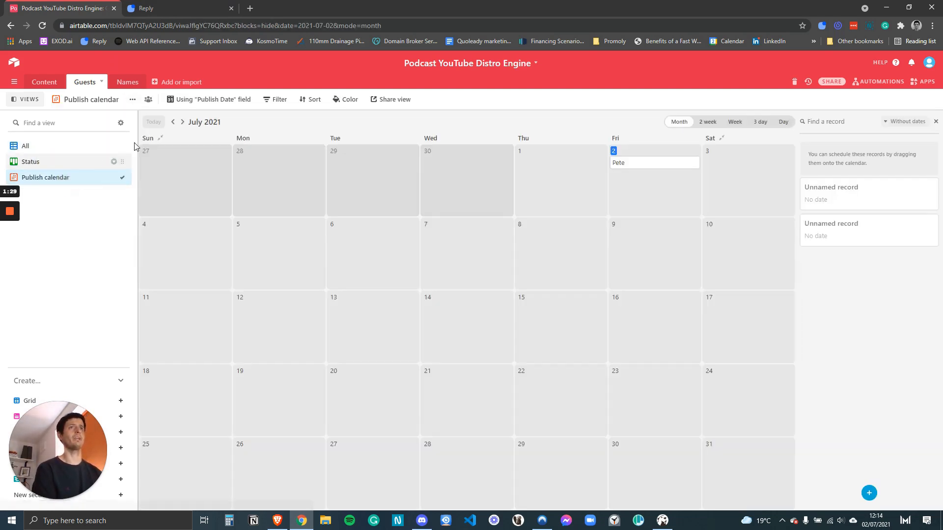
pyautogui.click(58, 147)
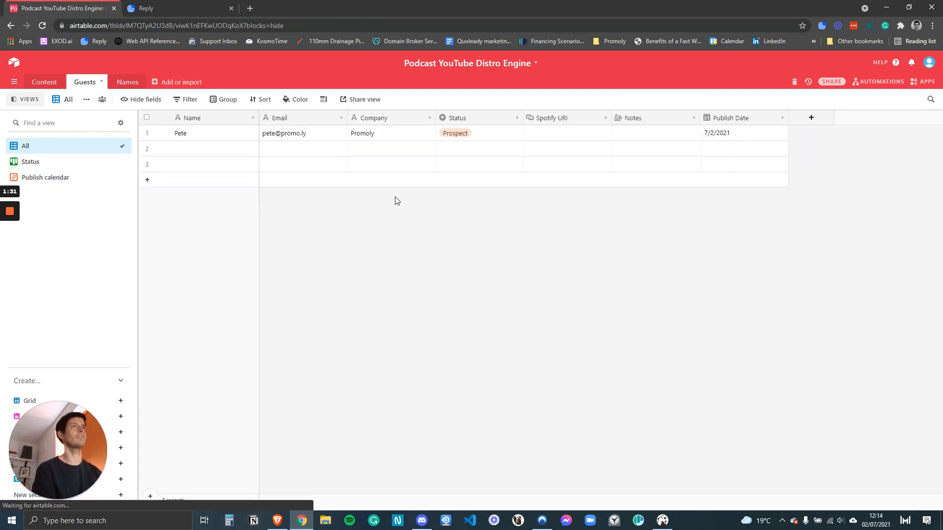
# Enter the new guest's name, e-mail address and company Promoly in row 2.
pyautogui.click(199, 153)
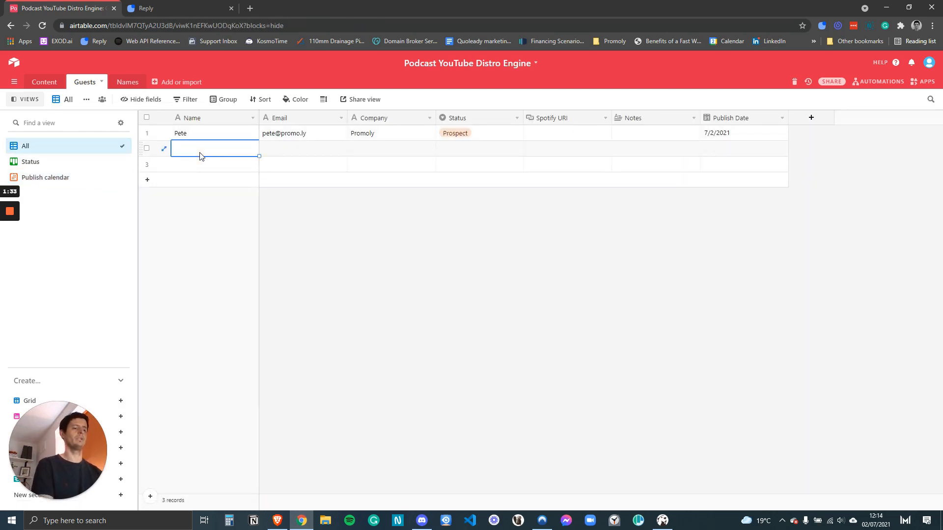
pyautogui.write('Jim')
pyautogui.press('Tab')
pyautogui.press('Tab')
pyautogui.write('Promoly')
pyautogui.press('Tab')
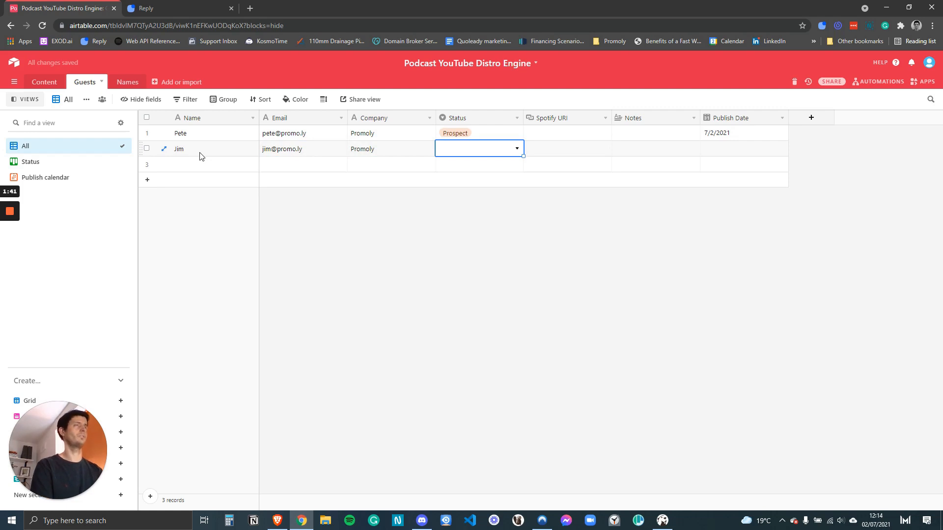
# Set row 2's status to Booked, note 'cool guy', and publish date August 18.
pyautogui.click(517, 148)
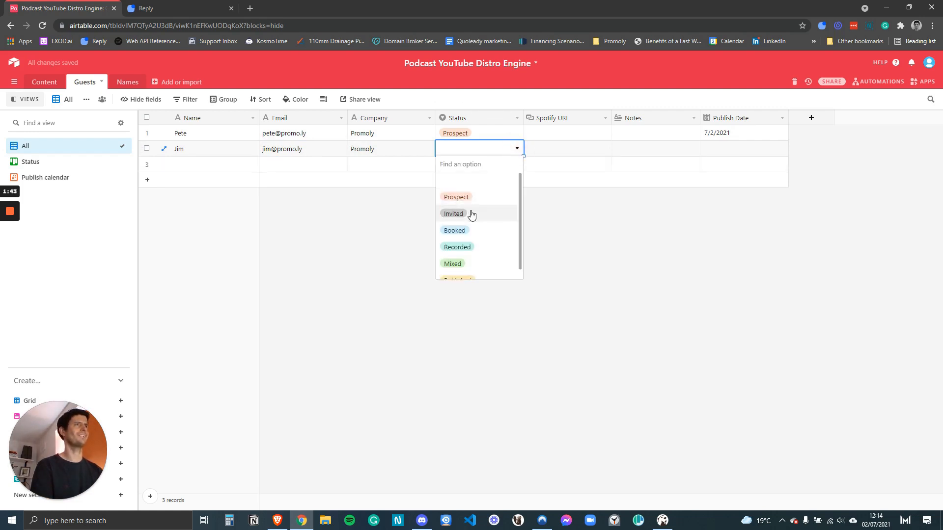
pyautogui.click(452, 231)
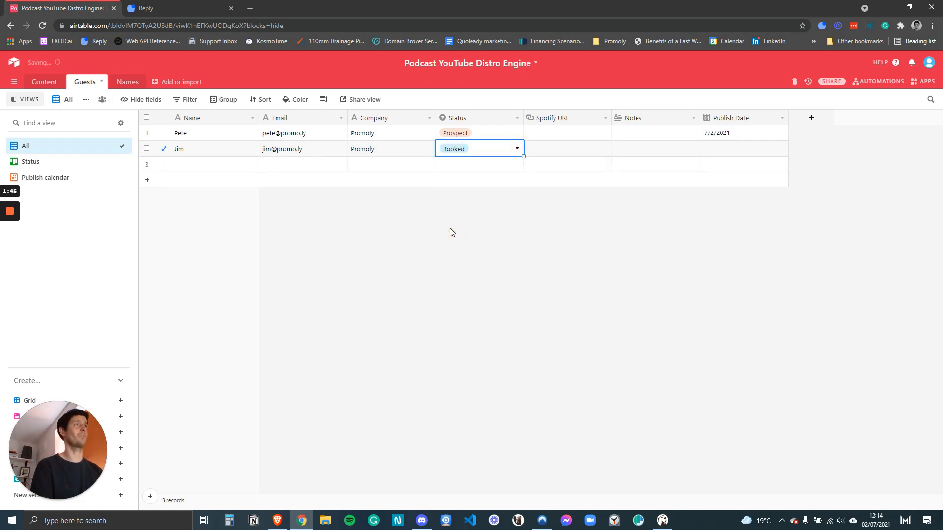
pyautogui.click(550, 151)
pyautogui.click(633, 150)
pyautogui.write('cool guy')
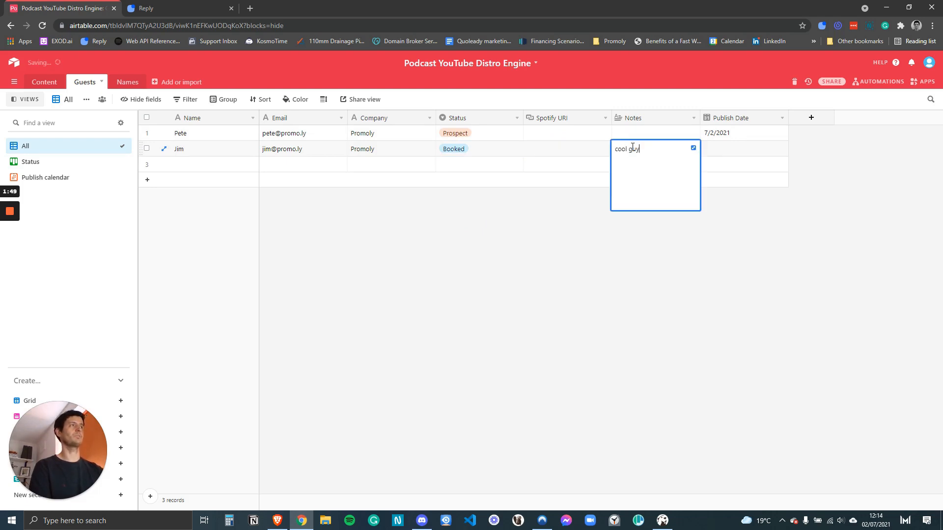
pyautogui.click(760, 264)
pyautogui.click(733, 150)
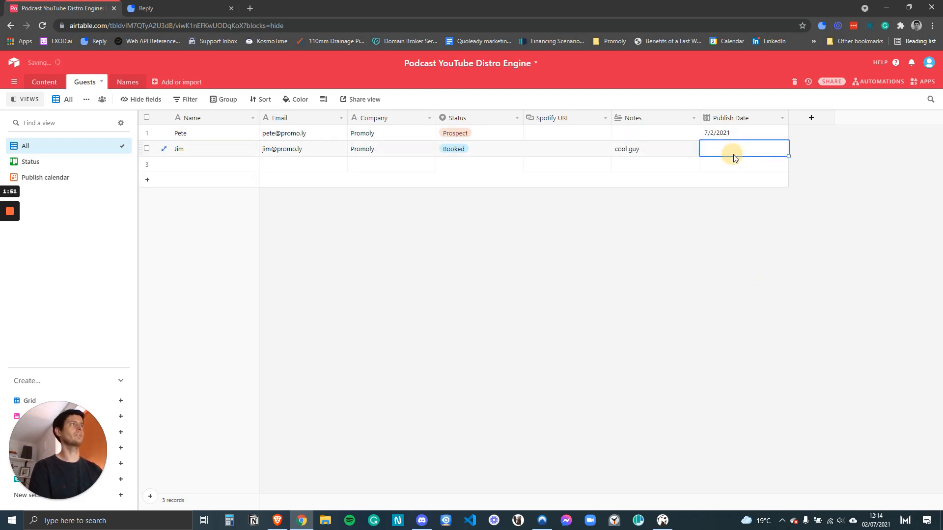
pyautogui.write('08')
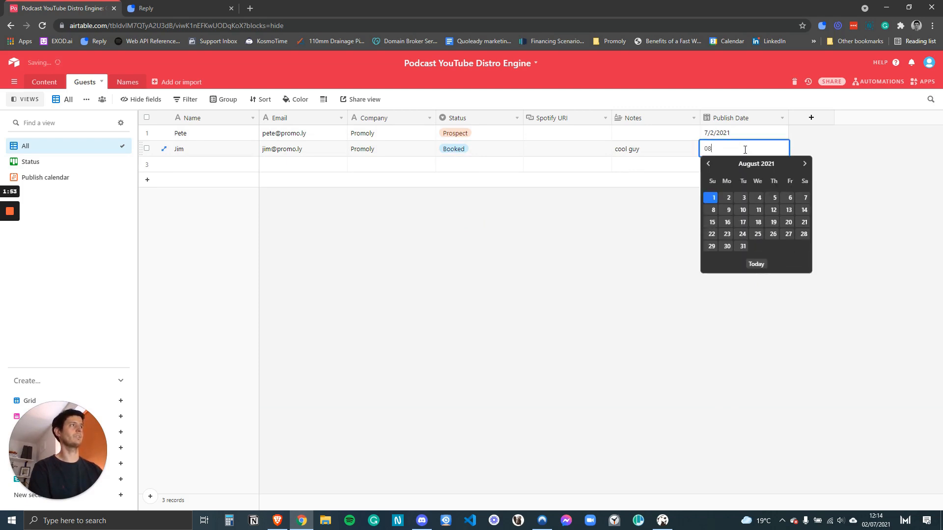
pyautogui.click(759, 222)
pyautogui.click(697, 225)
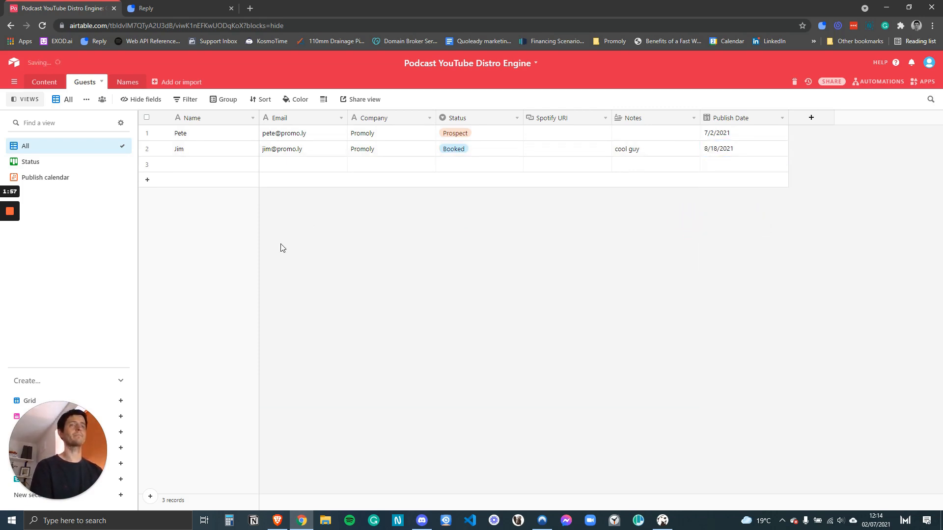
# Check the new guest on the status board and the August 2021 publish calendar.
pyautogui.click(51, 162)
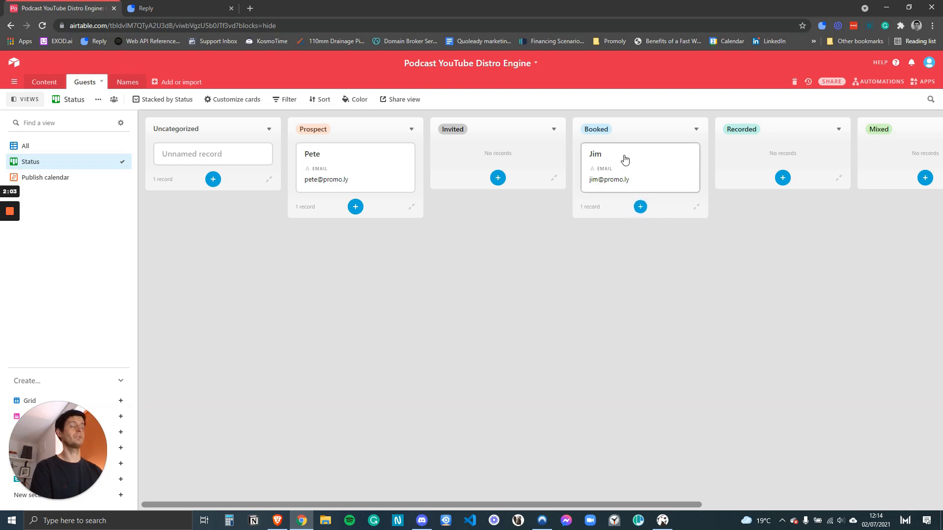
pyautogui.click(81, 184)
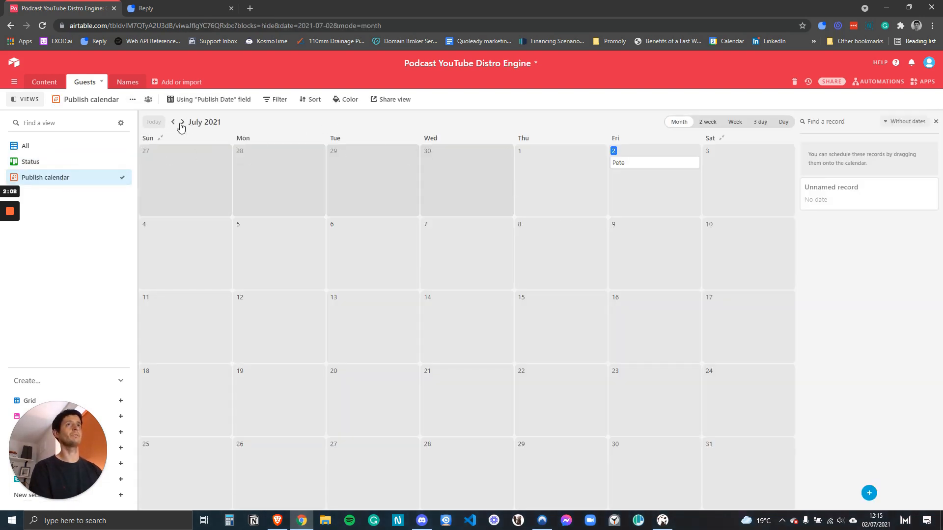
pyautogui.click(181, 123)
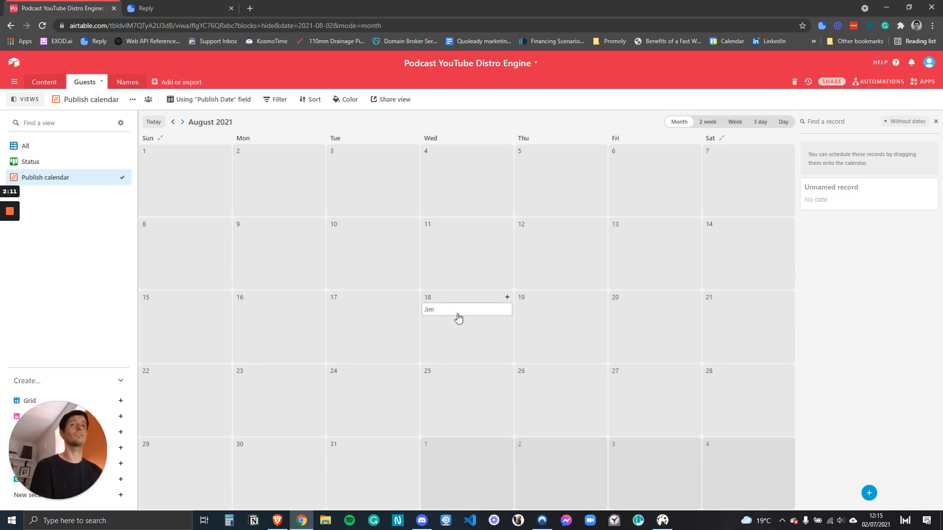
pyautogui.click(46, 147)
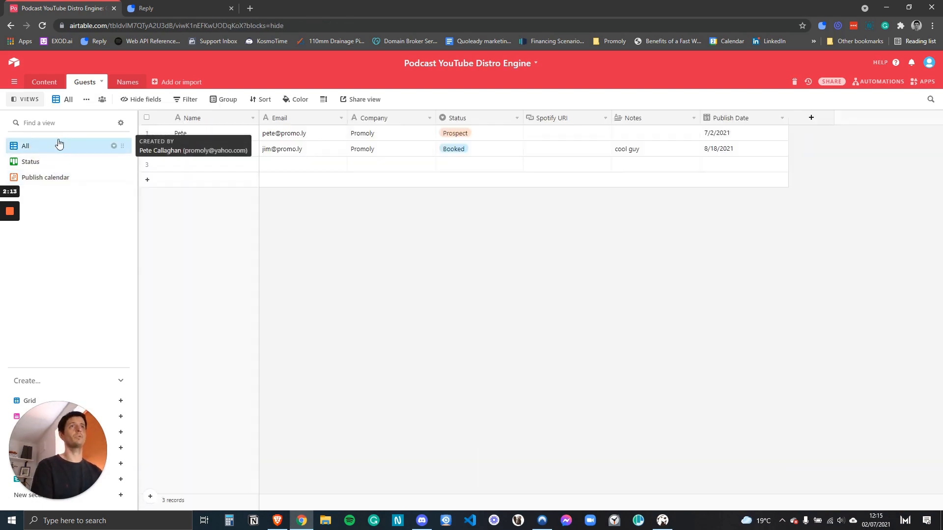
pyautogui.click(161, 9)
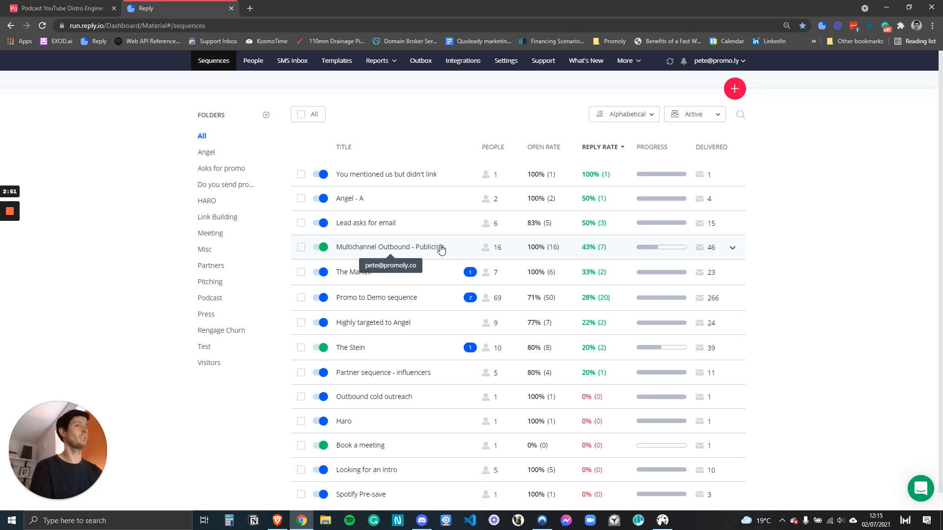
# Open the Multichannel Outbound - Publicists sequence and its Step 2 email.
pyautogui.click(389, 249)
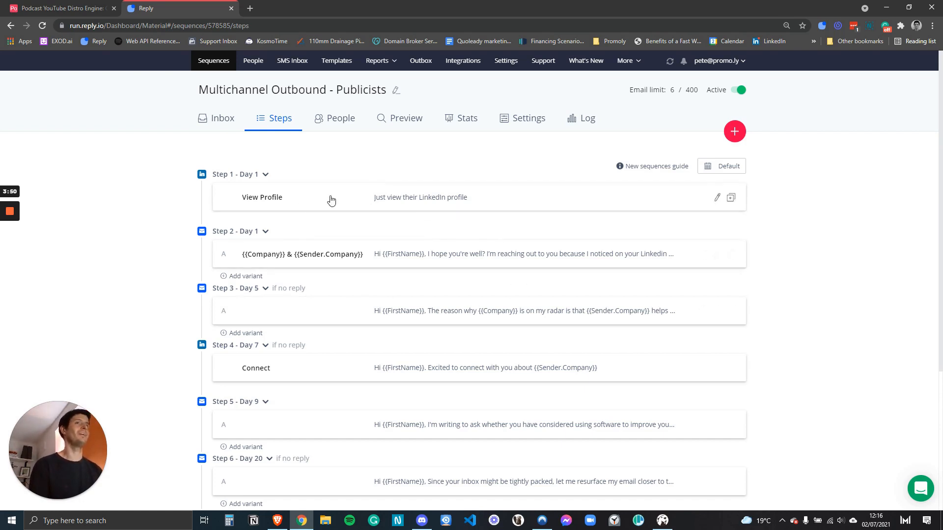
pyautogui.click(401, 261)
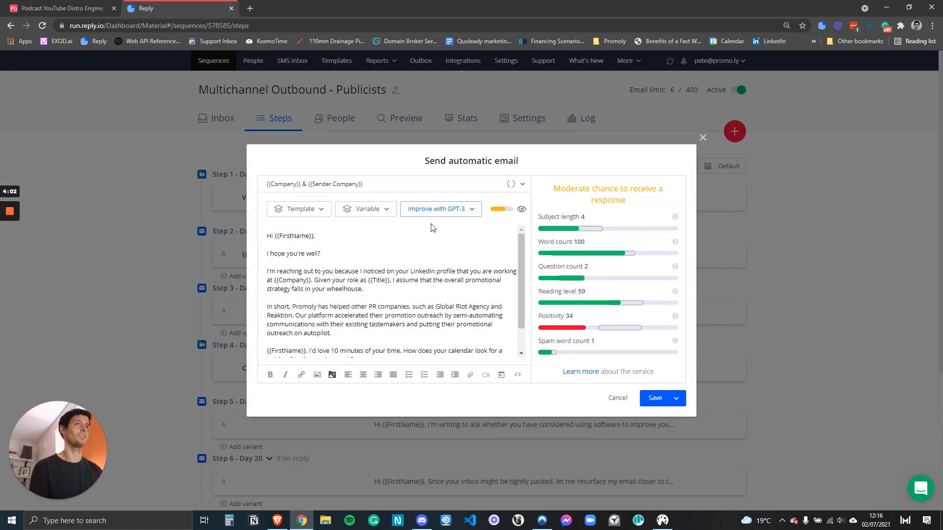
pyautogui.moveTo(364, 184); pyautogui.dragTo(268, 194)
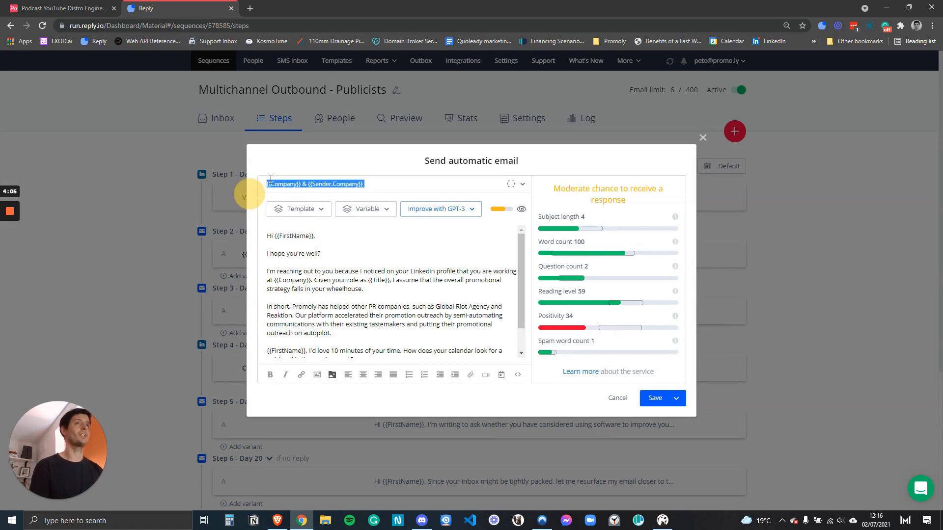
pyautogui.click(266, 193)
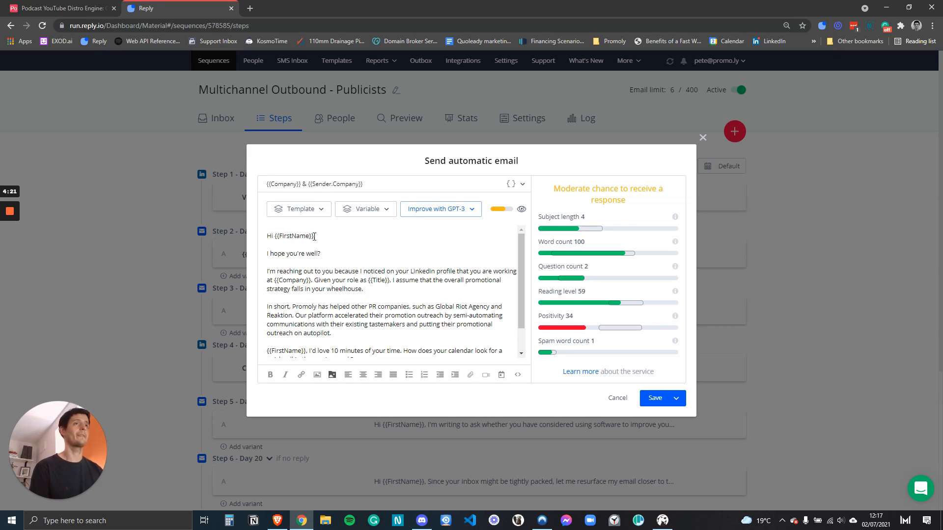
pyautogui.moveTo(314, 237); pyautogui.dragTo(276, 238)
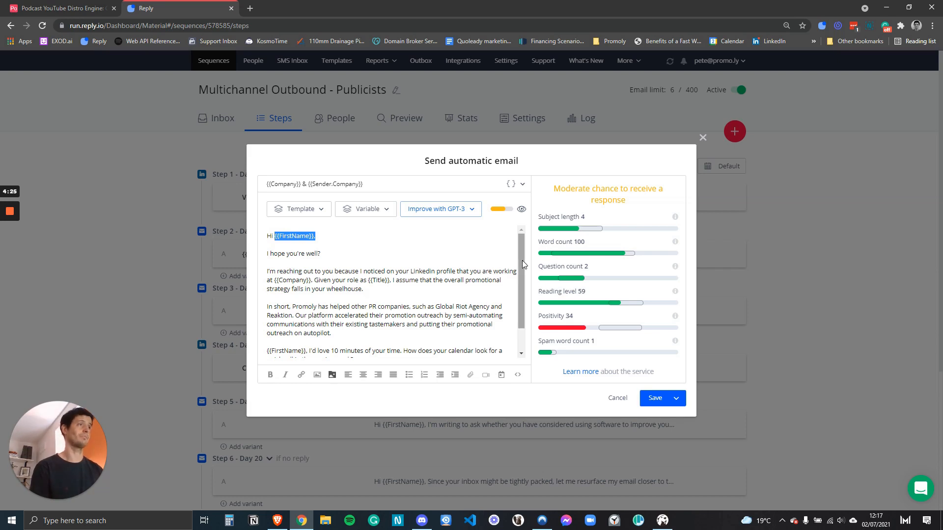
pyautogui.moveTo(522, 260); pyautogui.dragTo(522, 271)
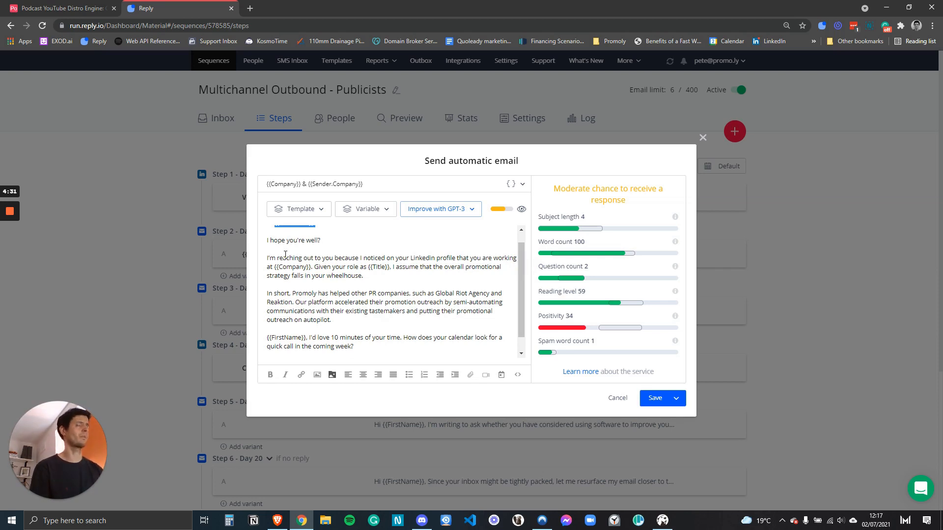
pyautogui.scroll(-1, 290, 260)
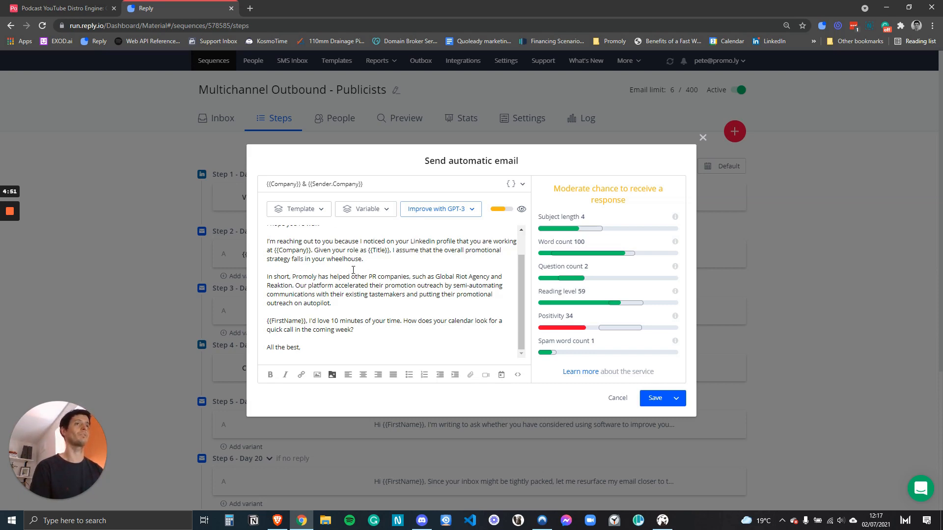
pyautogui.scroll(2, 371, 257)
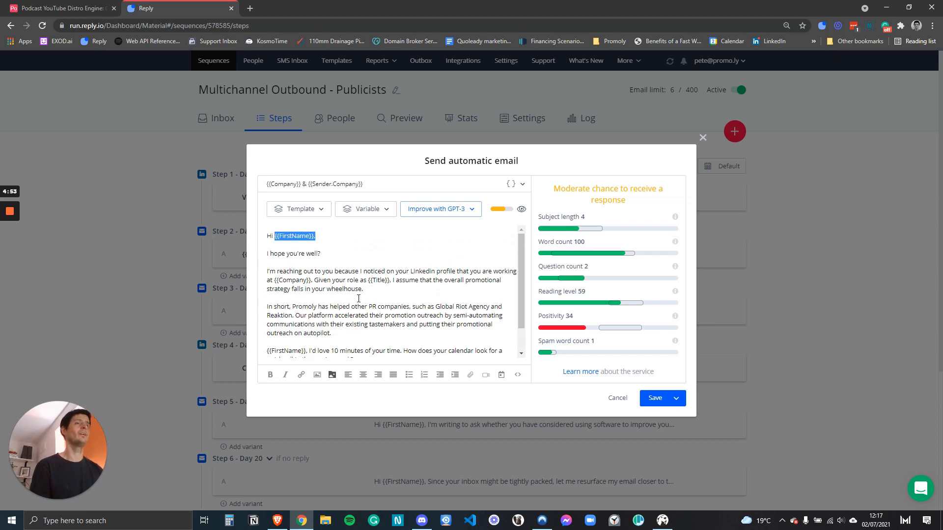
pyautogui.moveTo(364, 290); pyautogui.dragTo(267, 274)
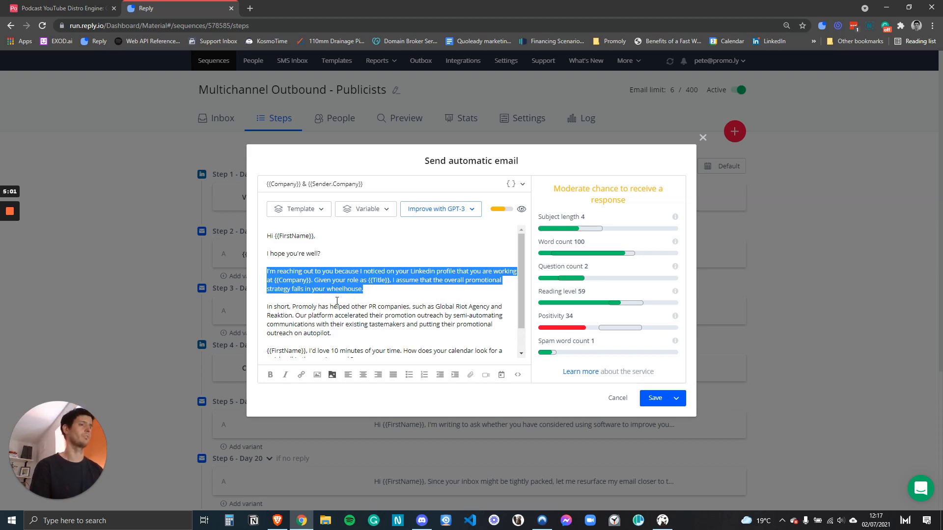
pyautogui.click(372, 292)
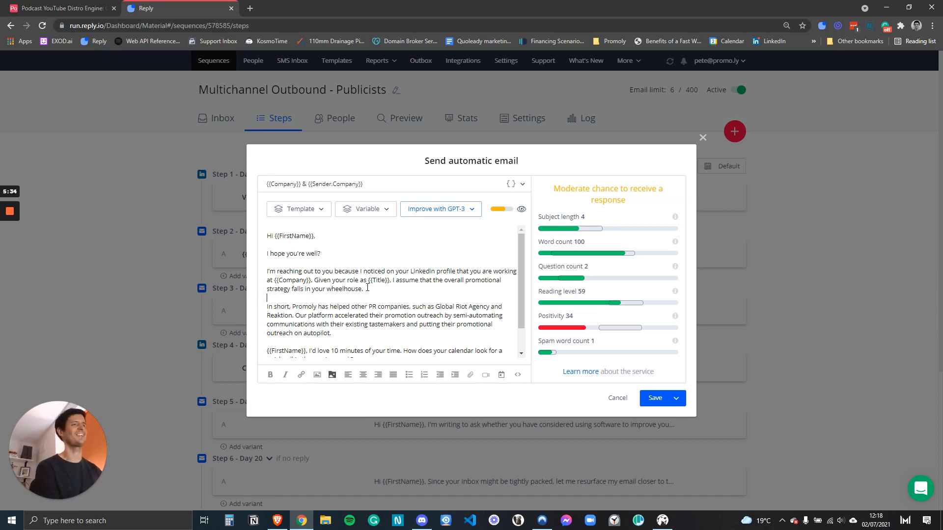
# Close the Step 2 email unchanged and filter the sequences list to the Podcast folder.
pyautogui.click(380, 299)
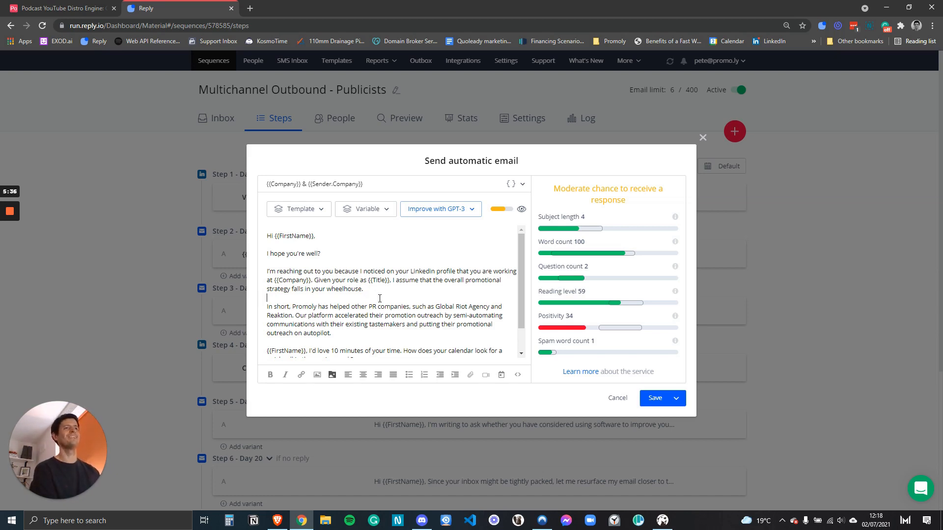
pyautogui.moveTo(267, 235); pyautogui.dragTo(523, 397)
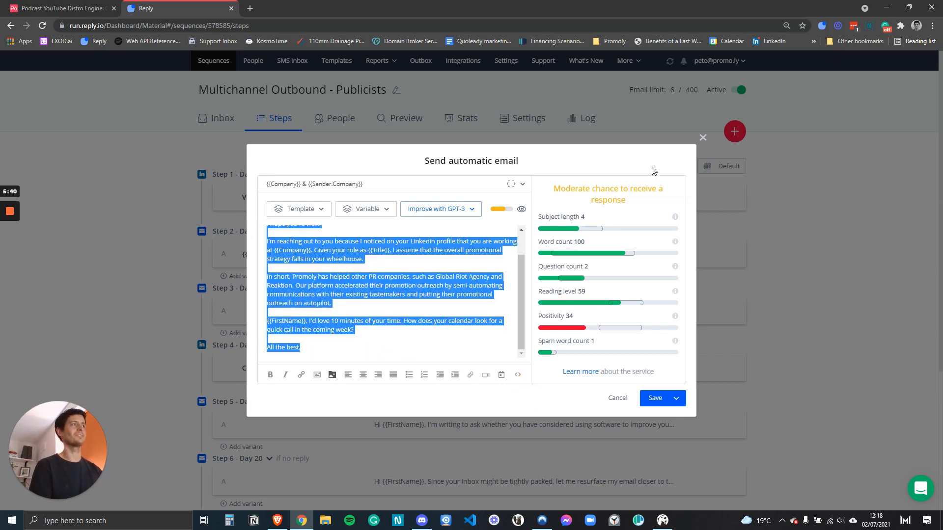
pyautogui.click(703, 138)
pyautogui.click(213, 60)
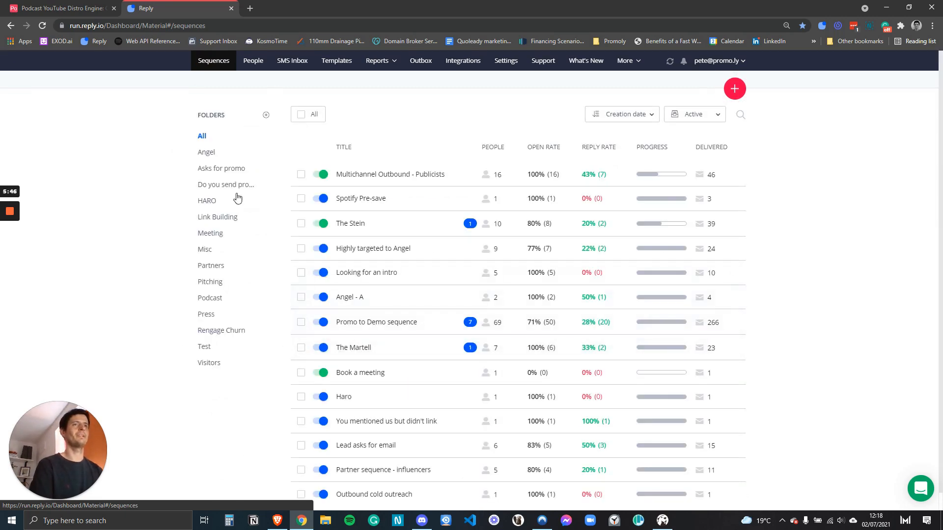
pyautogui.click(218, 305)
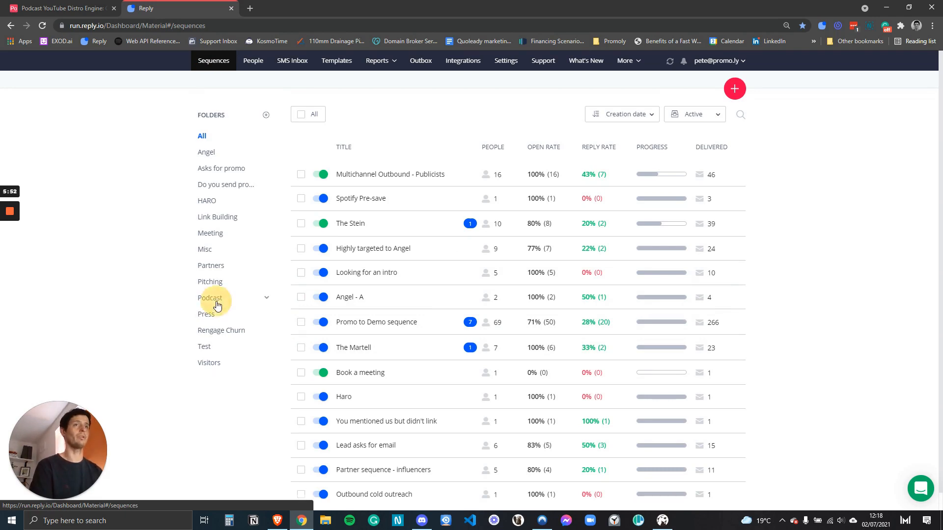
# Create a from-scratch sequence with an email step holding the pasted pitch body.
pyautogui.click(735, 89)
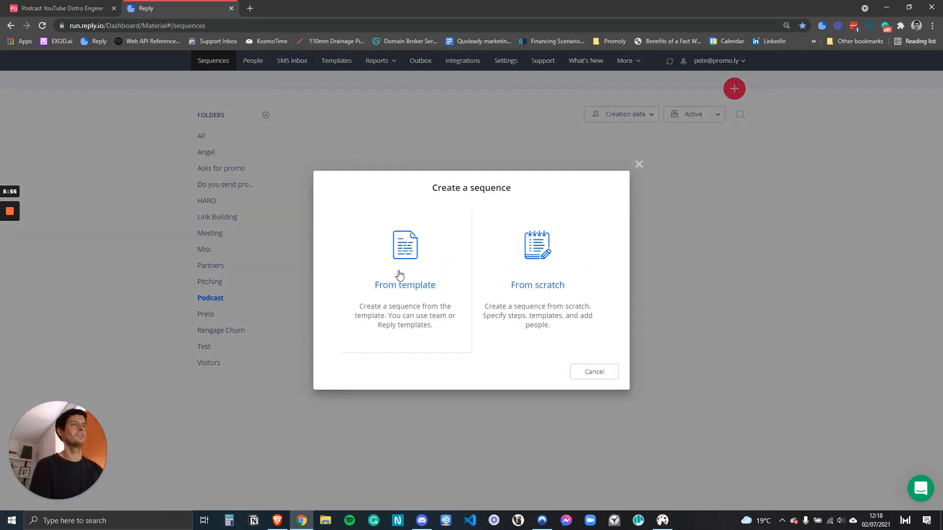
pyautogui.click(538, 268)
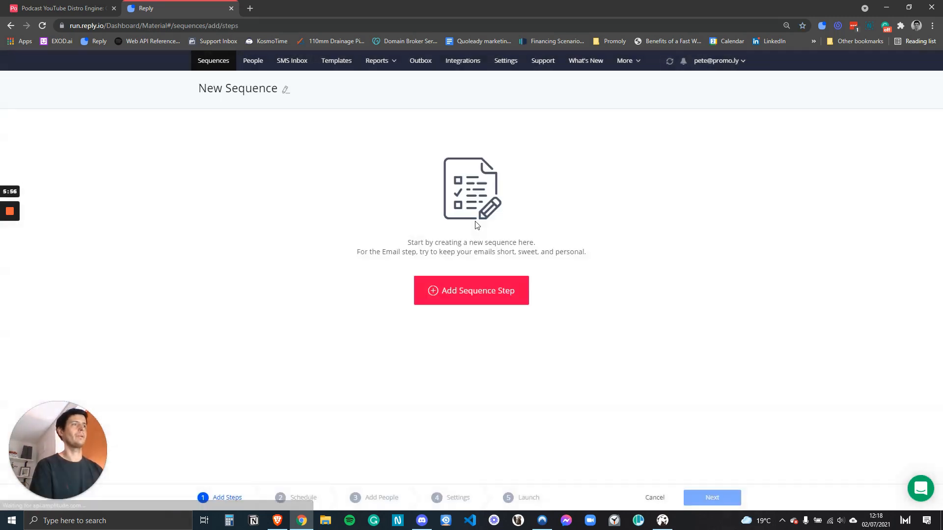
pyautogui.click(466, 296)
pyautogui.click(320, 293)
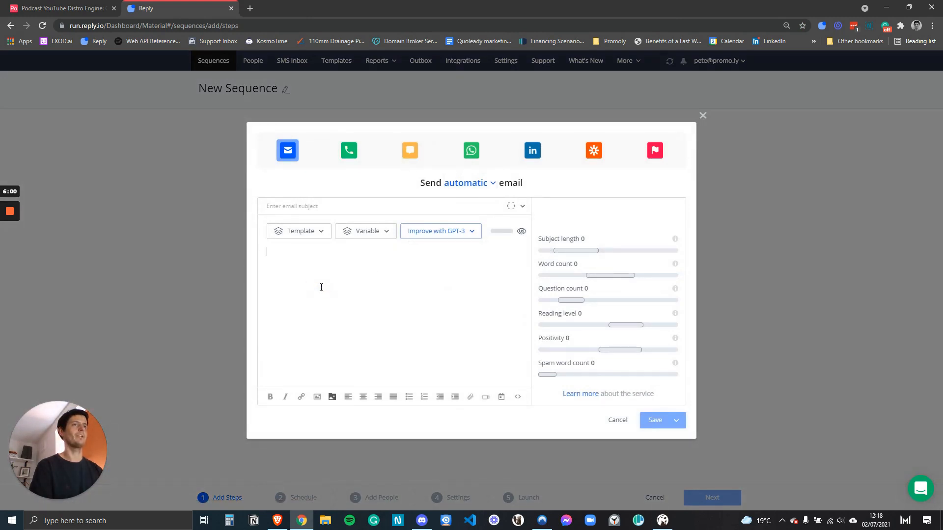
pyautogui.hotkey('ctrl', 'v')
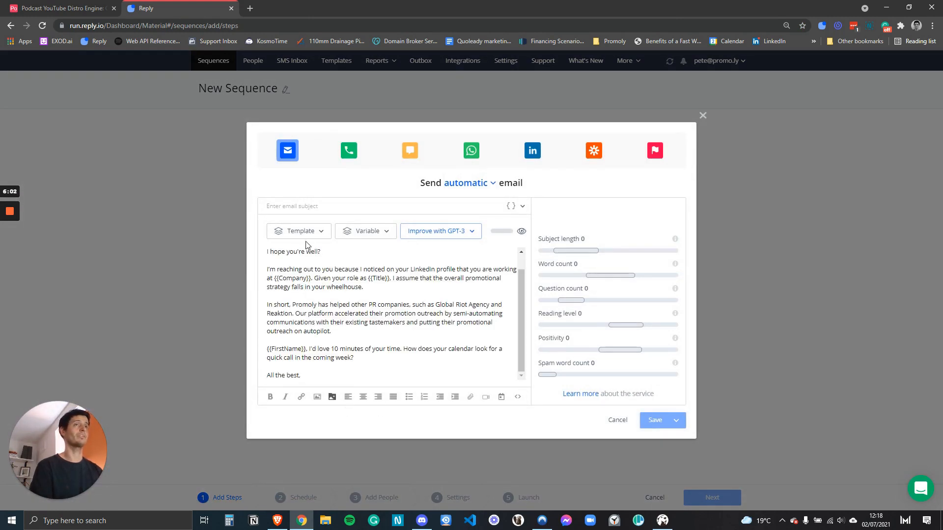
# Set the email subject to '{{Company}} <>' and review the advanced fallback variables.
pyautogui.click(305, 203)
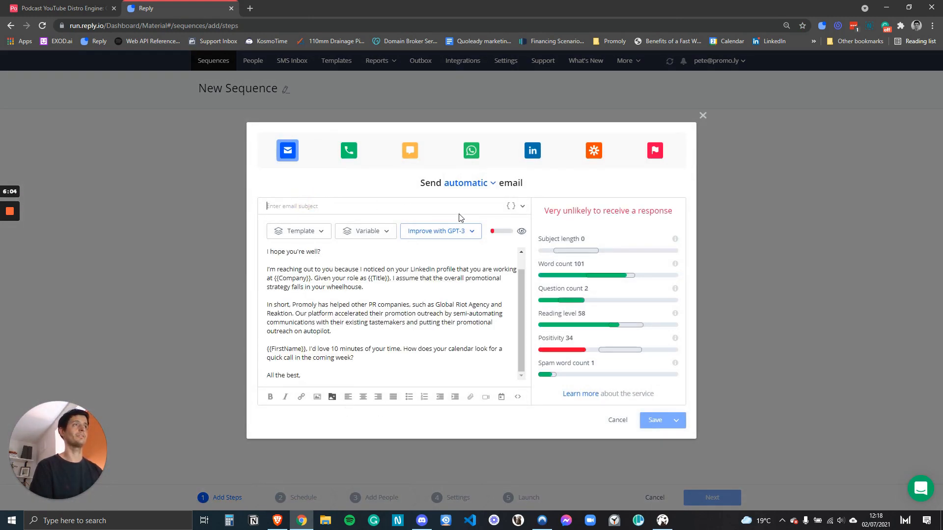
pyautogui.click(511, 206)
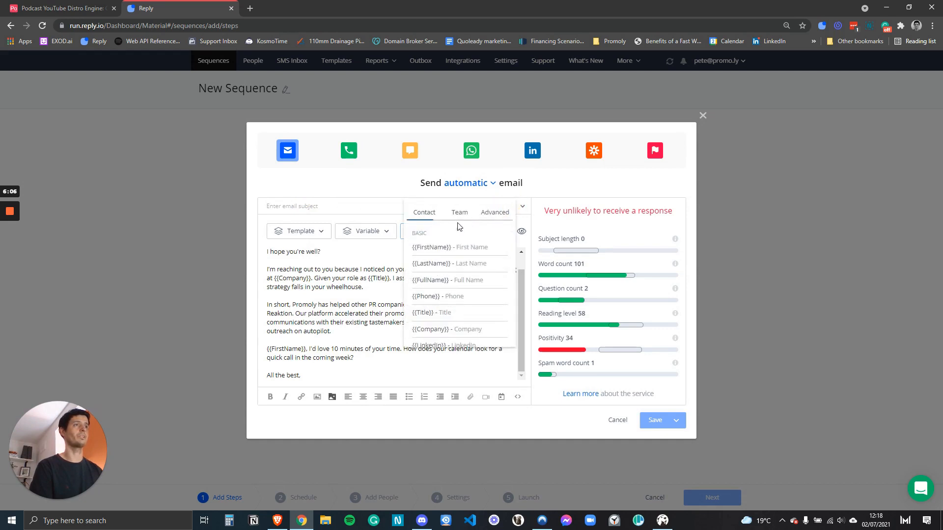
pyautogui.click(435, 329)
pyautogui.write('<>')
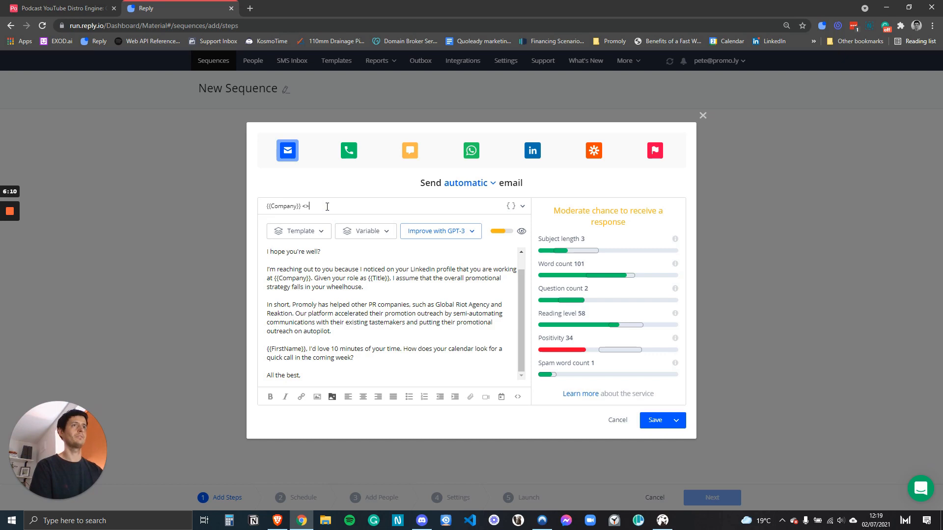
pyautogui.click(511, 207)
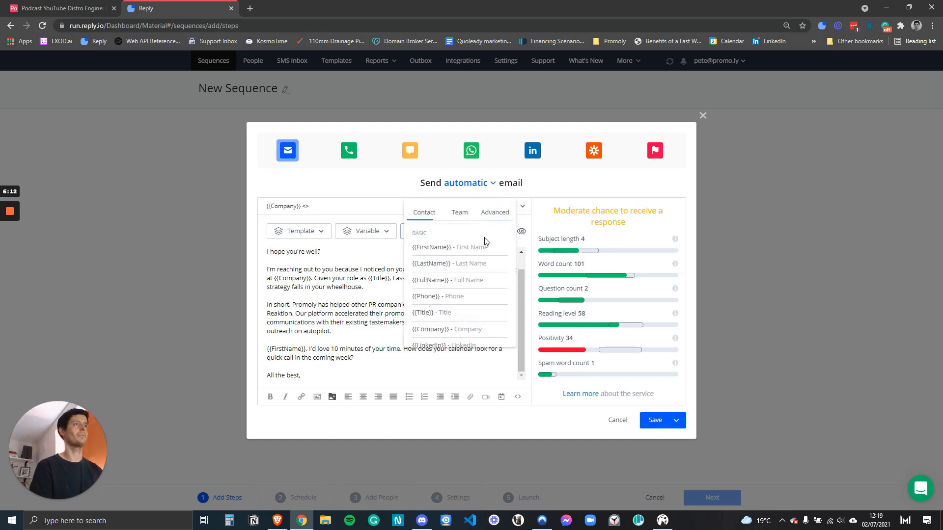
pyautogui.click(489, 214)
pyautogui.scroll(-4, 463, 253)
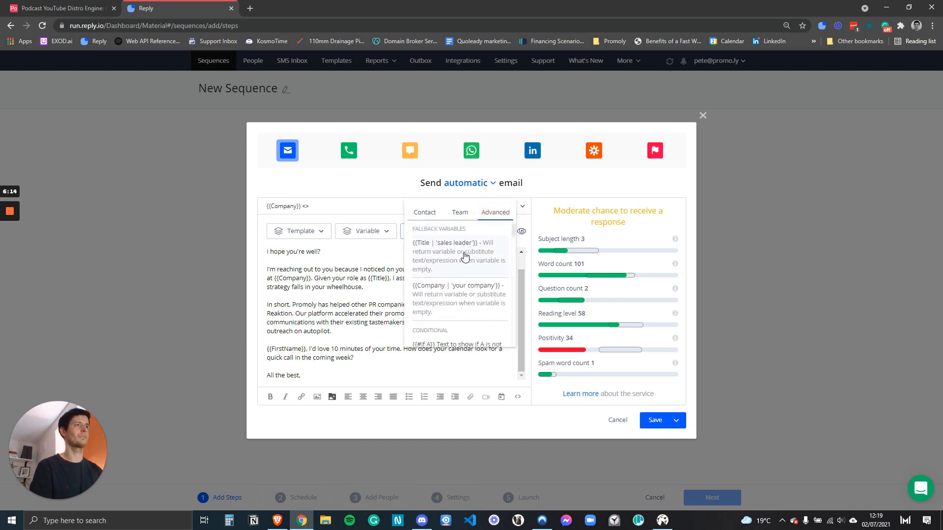
pyautogui.scroll(-1, 465, 259)
pyautogui.click(358, 313)
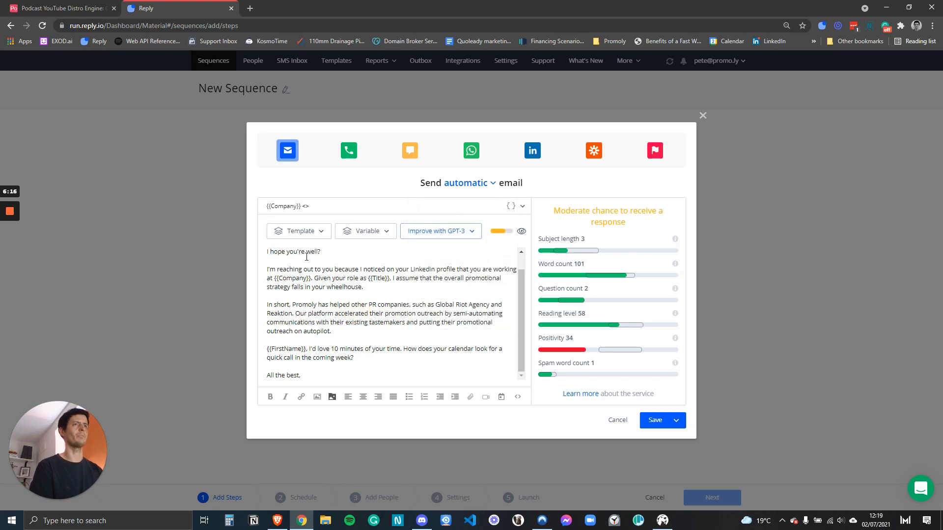
pyautogui.scroll(1, 300, 264)
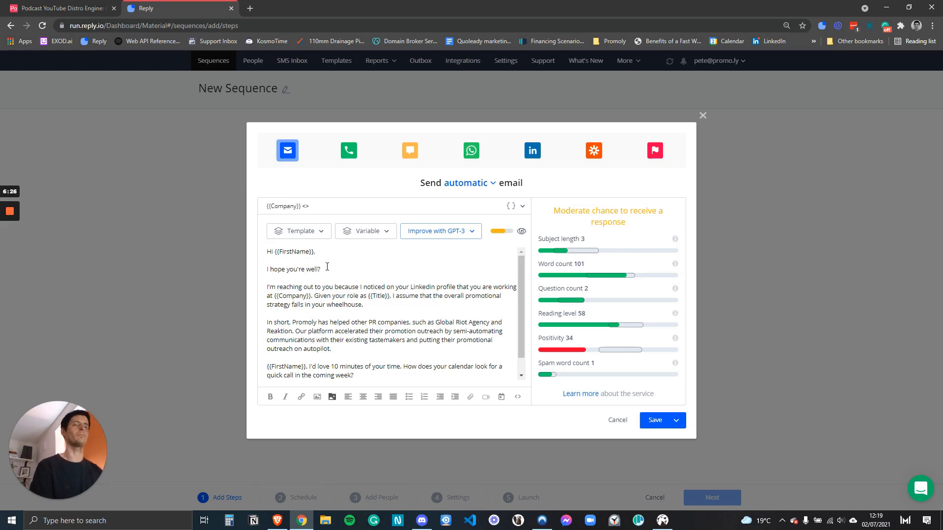
# Replace the wheelhouse phrase in the body with 'responsibilty falls under you.'.
pyautogui.moveTo(518, 278); pyautogui.dragTo(520, 296)
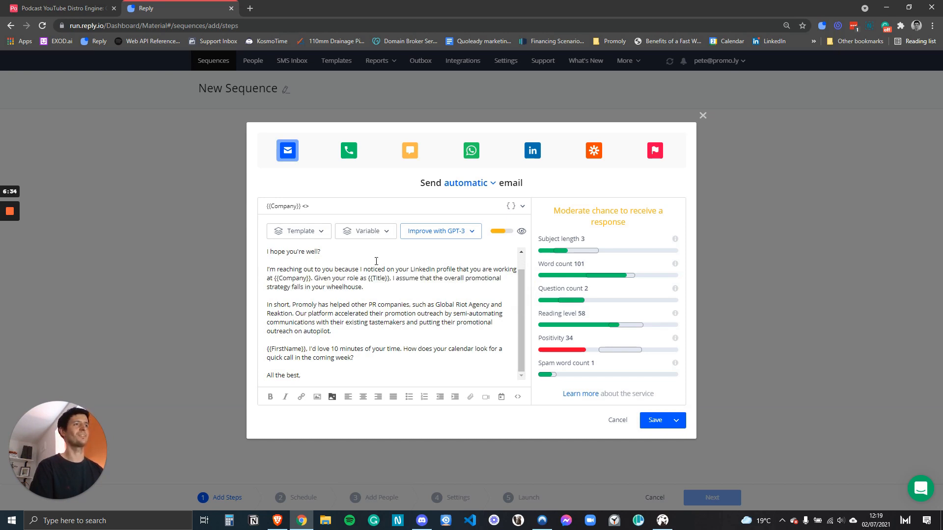
pyautogui.moveTo(315, 278); pyautogui.dragTo(268, 269)
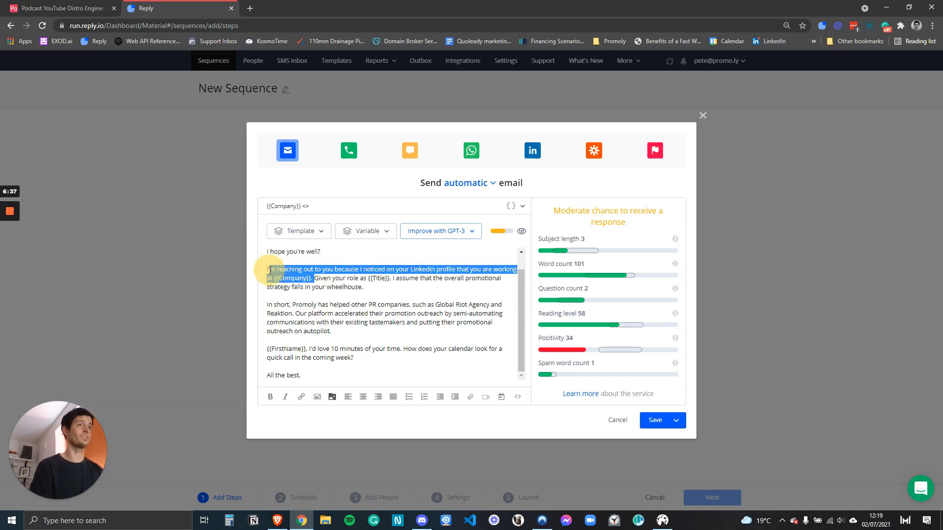
pyautogui.click(323, 278)
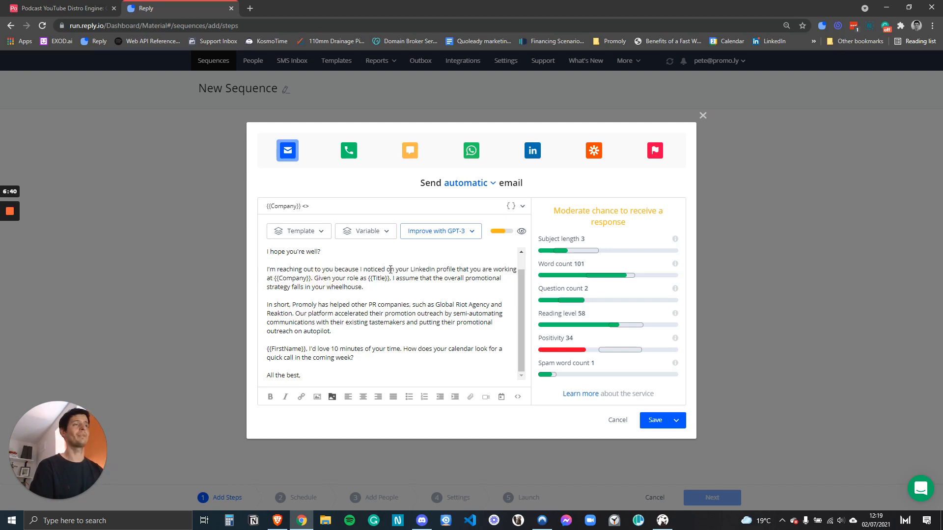
pyautogui.moveTo(450, 291); pyautogui.dragTo(466, 281)
pyautogui.write('responsibilty')
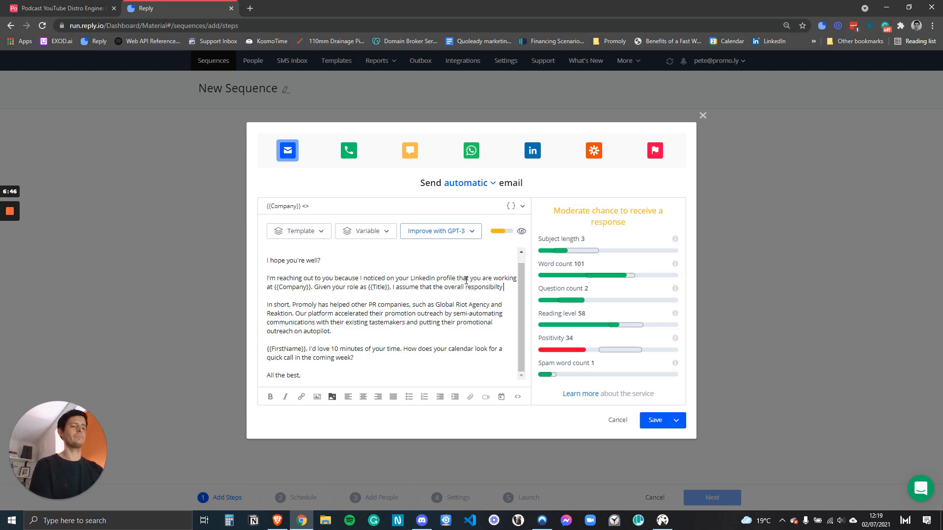
pyautogui.write(' falls under you.')
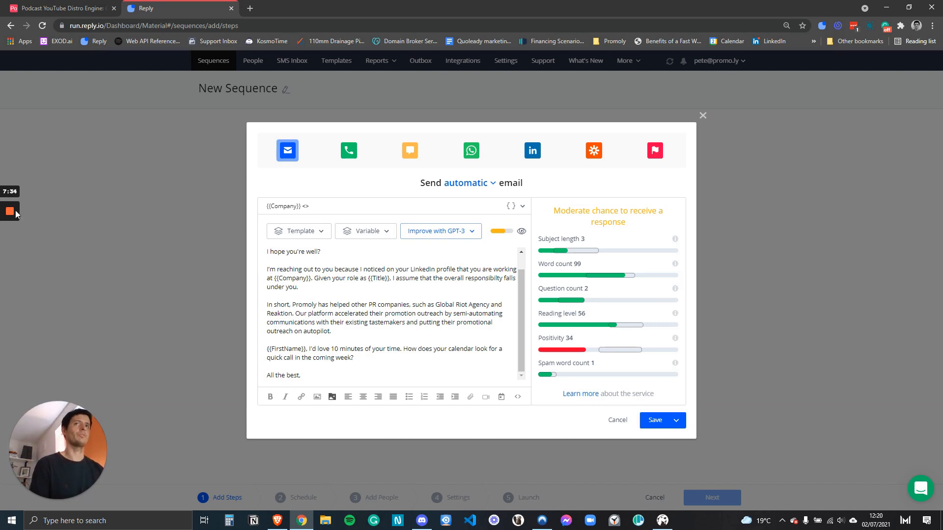
pyautogui.moveTo(17, 214)
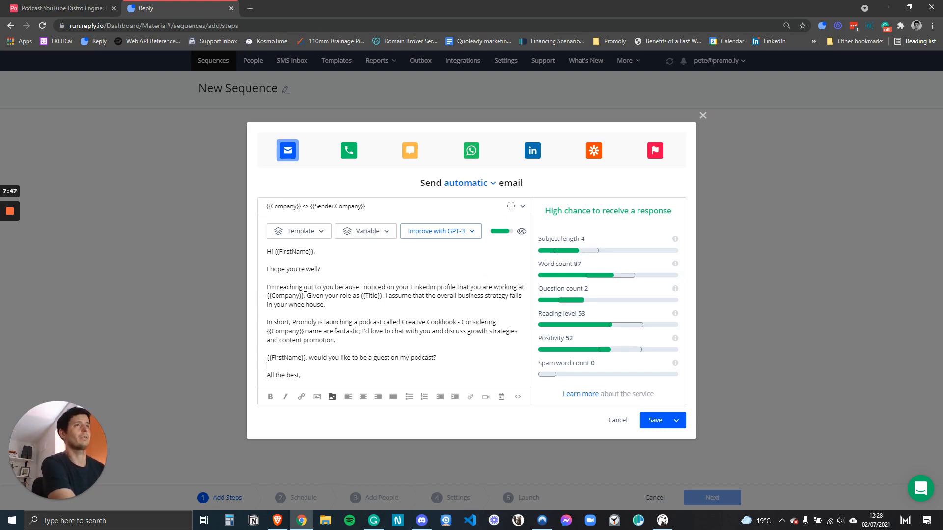
pyautogui.moveTo(306, 295); pyautogui.dragTo(268, 295)
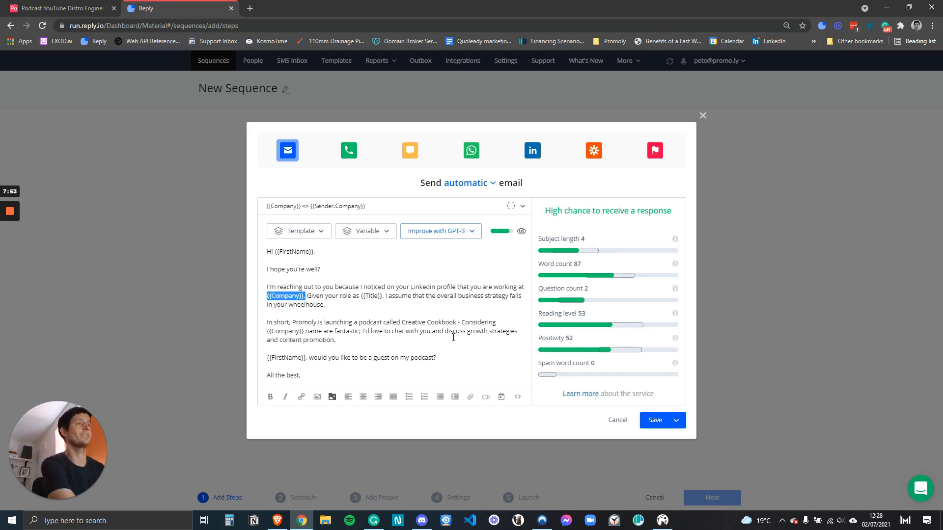
pyautogui.click(344, 306)
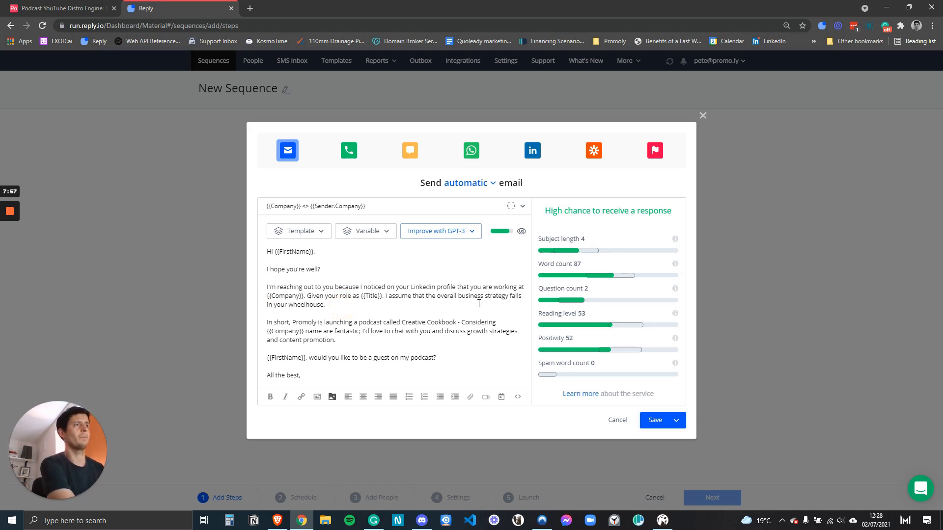
pyautogui.moveTo(479, 303); pyautogui.dragTo(457, 296)
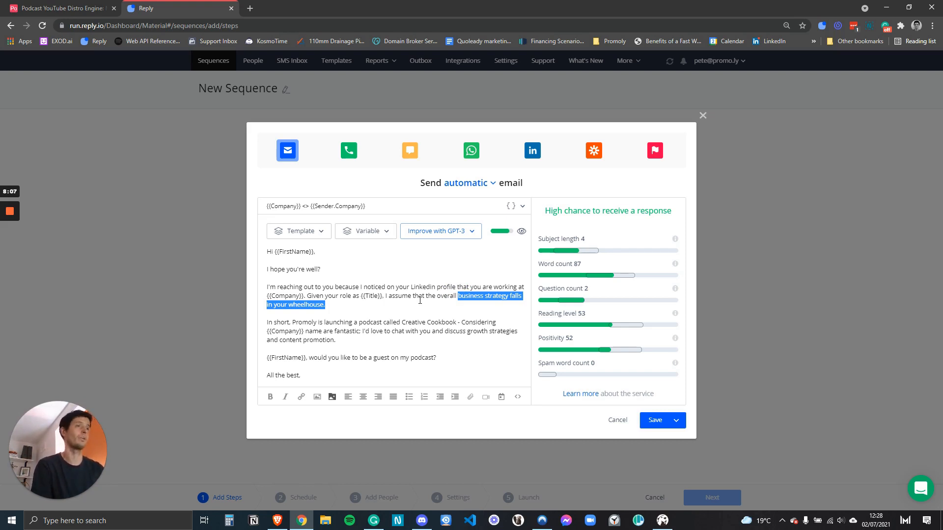
pyautogui.click(268, 323)
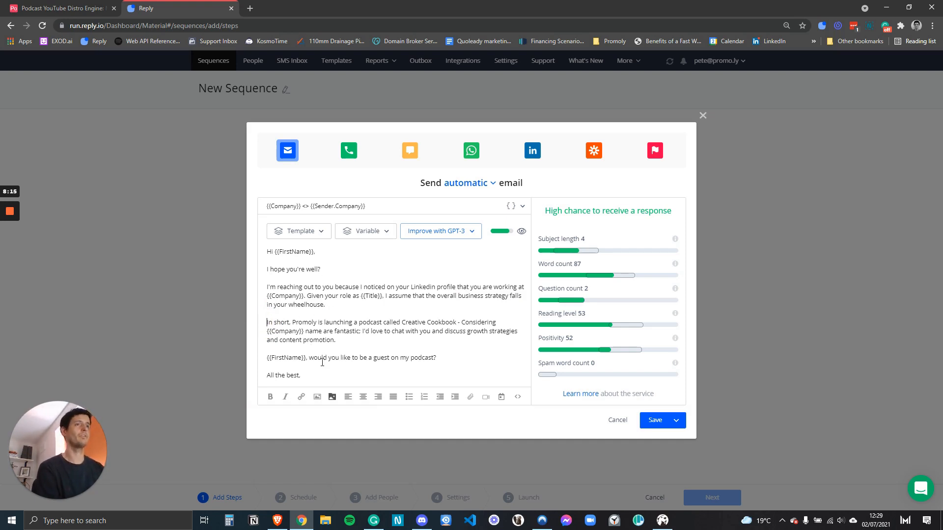
pyautogui.moveTo(304, 332); pyautogui.dragTo(260, 333)
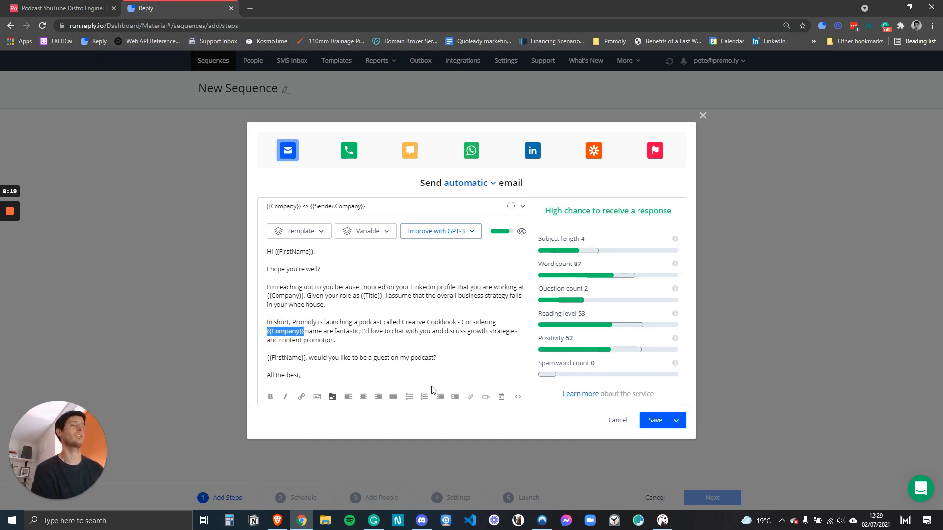
pyautogui.click(350, 342)
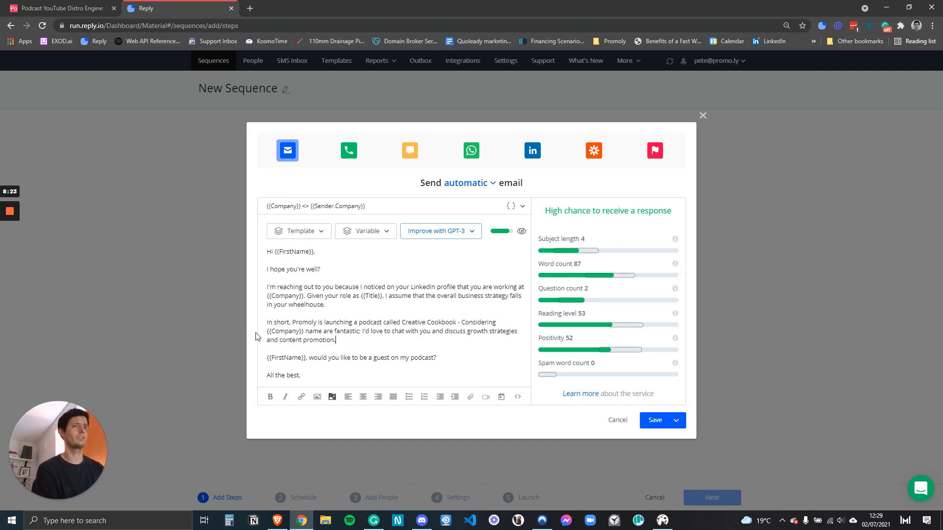
pyautogui.moveTo(304, 332); pyautogui.dragTo(266, 331)
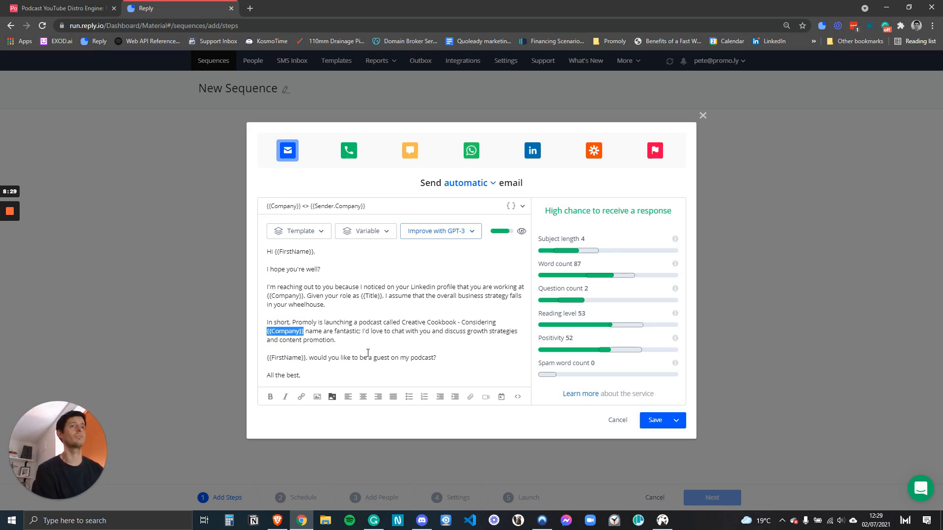
pyautogui.click(348, 336)
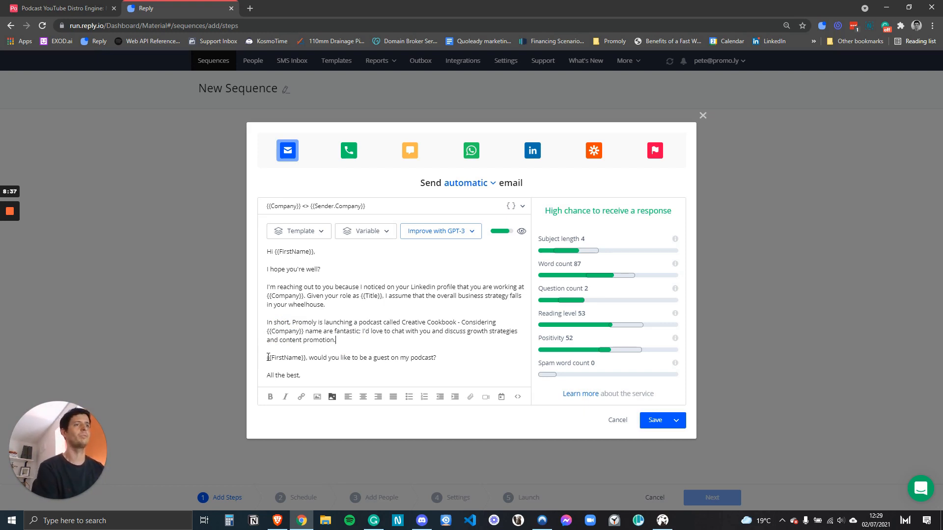
pyautogui.moveTo(268, 358); pyautogui.dragTo(446, 362)
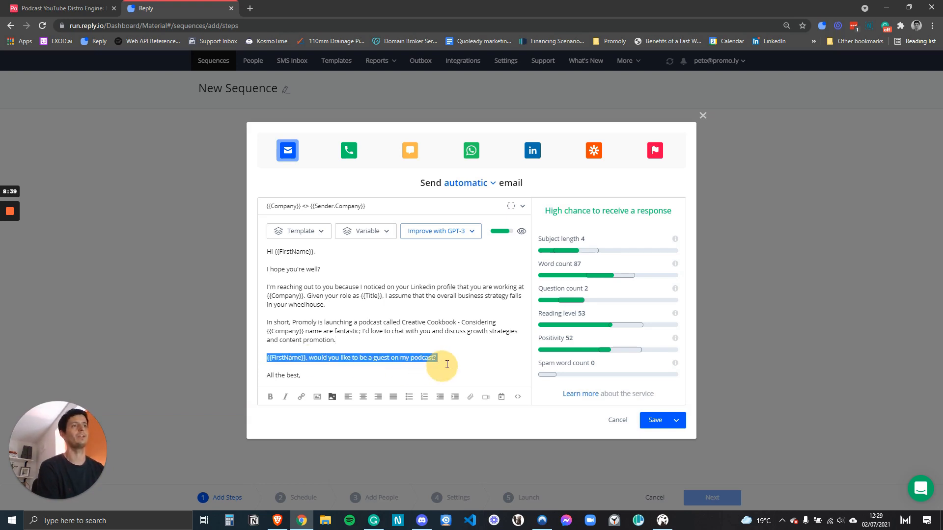
pyautogui.click(448, 360)
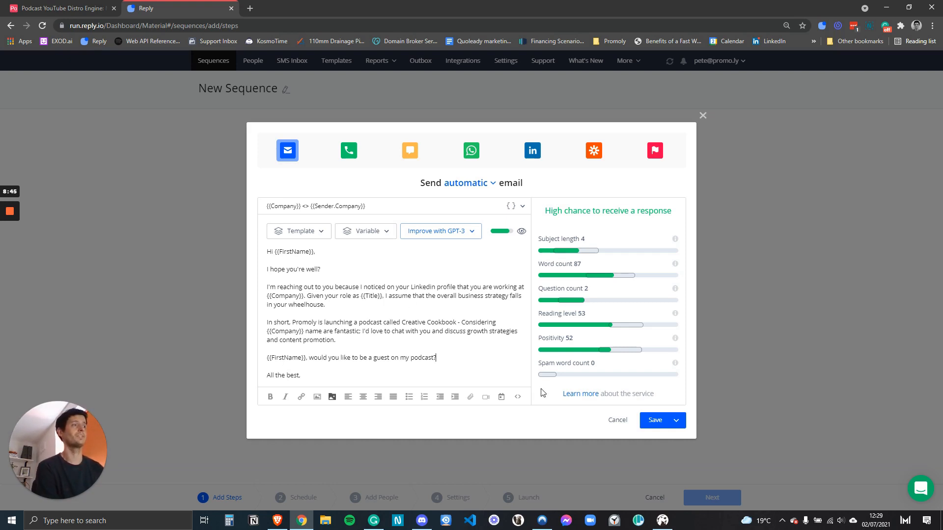
# Save the email as the Day 1 step and retitle the sequence 'Podcast Outreach'.
pyautogui.click(655, 420)
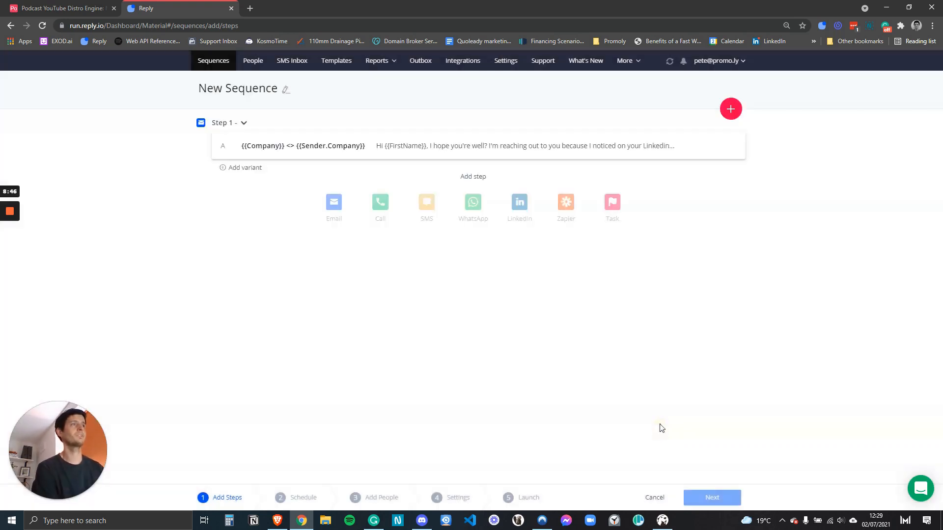
pyautogui.click(286, 90)
pyautogui.write('Podcast Outreach')
pyautogui.press('BackSpace')
pyautogui.press('BackSpace')
pyautogui.press('BackSpace')
pyautogui.write('ch')
pyautogui.click(174, 306)
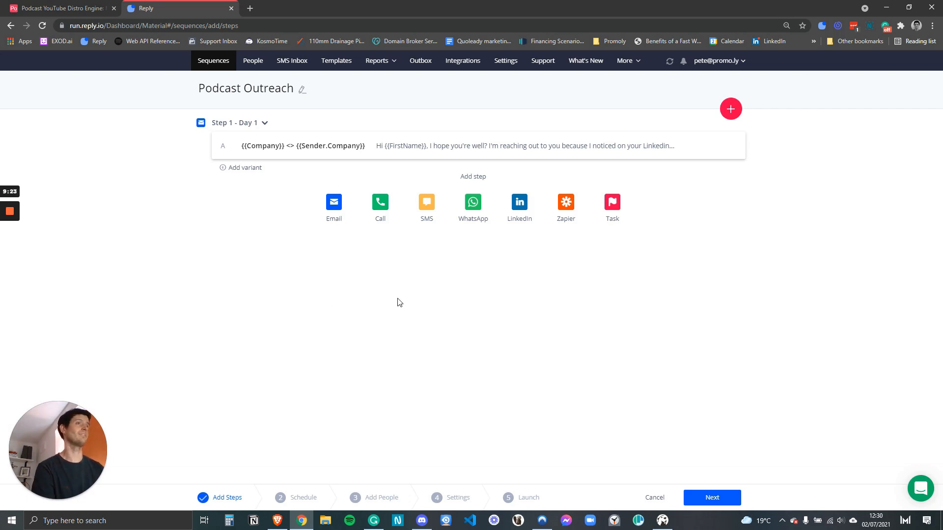
# Add a second email step from the Personal Follow-up template and save it.
pyautogui.click(334, 205)
pyautogui.click(333, 273)
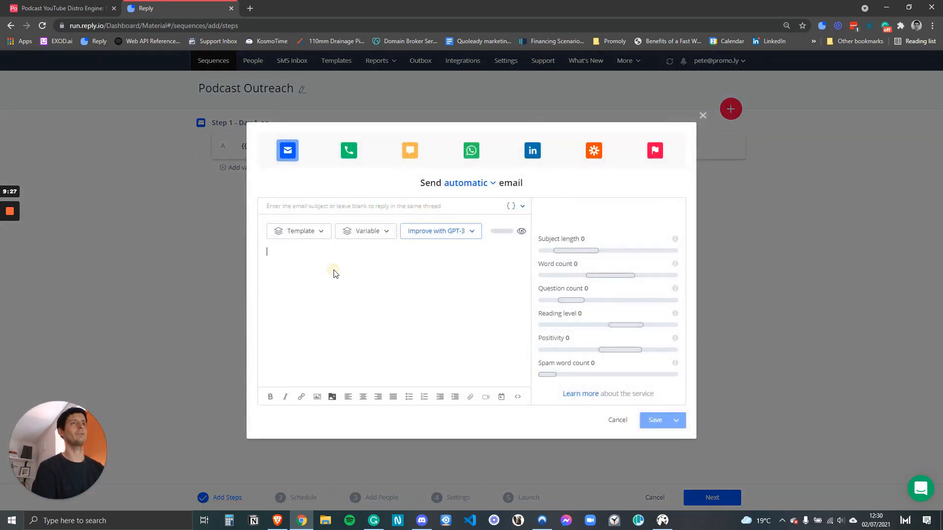
pyautogui.click(309, 231)
pyautogui.click(301, 263)
pyautogui.scroll(-2, 311, 295)
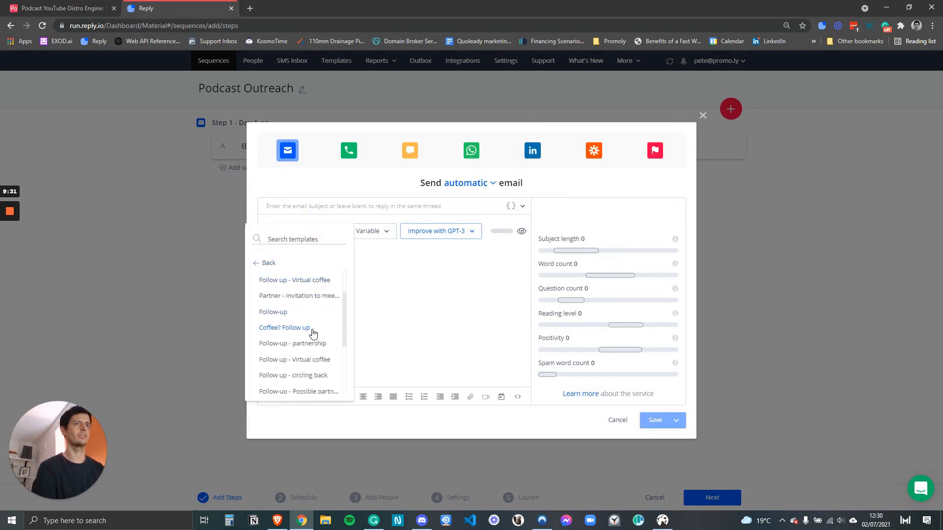
pyautogui.click(284, 315)
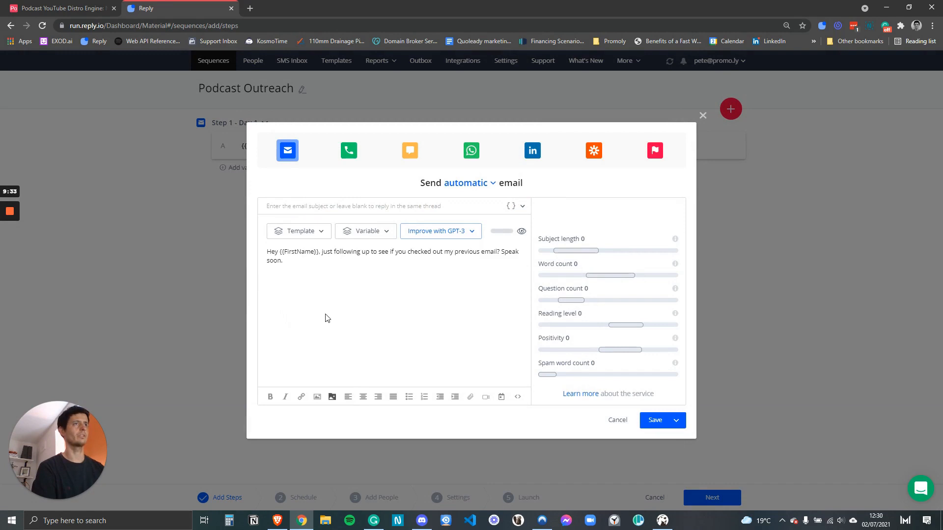
pyautogui.click(451, 272)
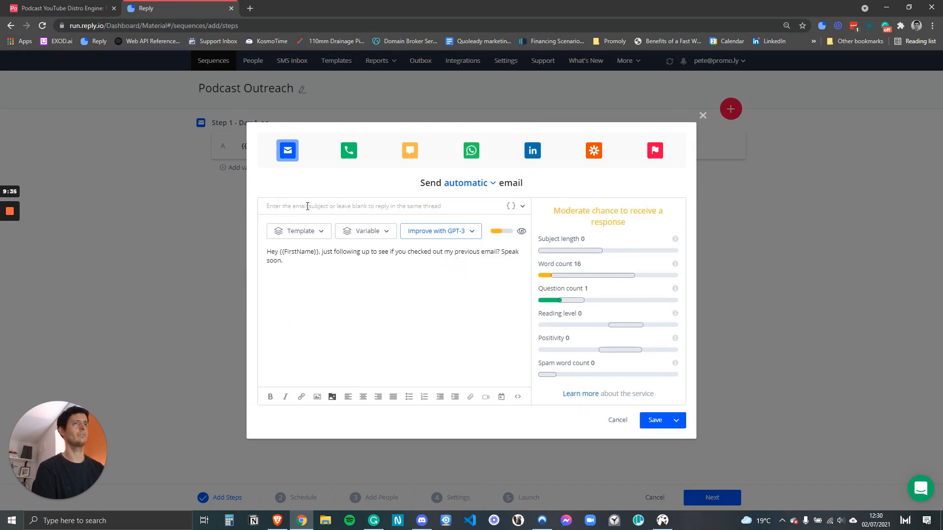
pyautogui.click(653, 425)
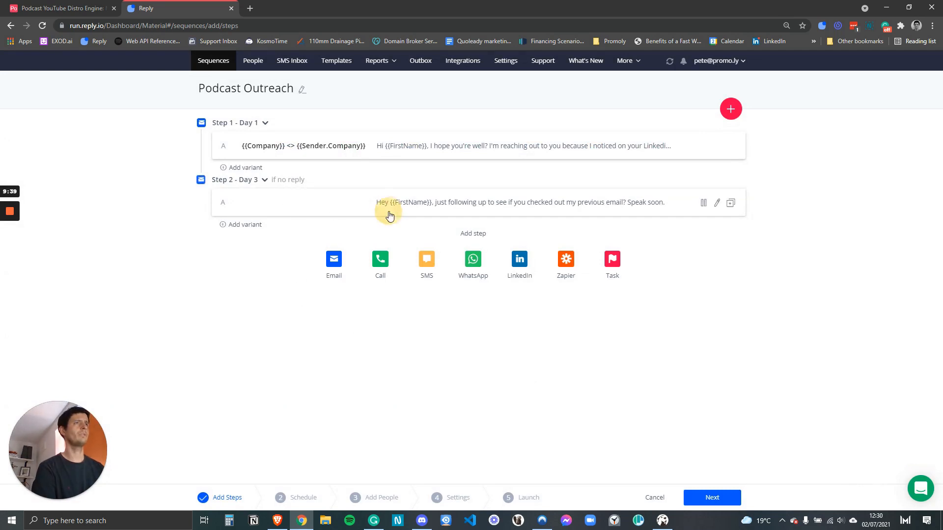
# Reopen Step 2 to verify the follow-up email, then close it unchanged.
pyautogui.click(390, 210)
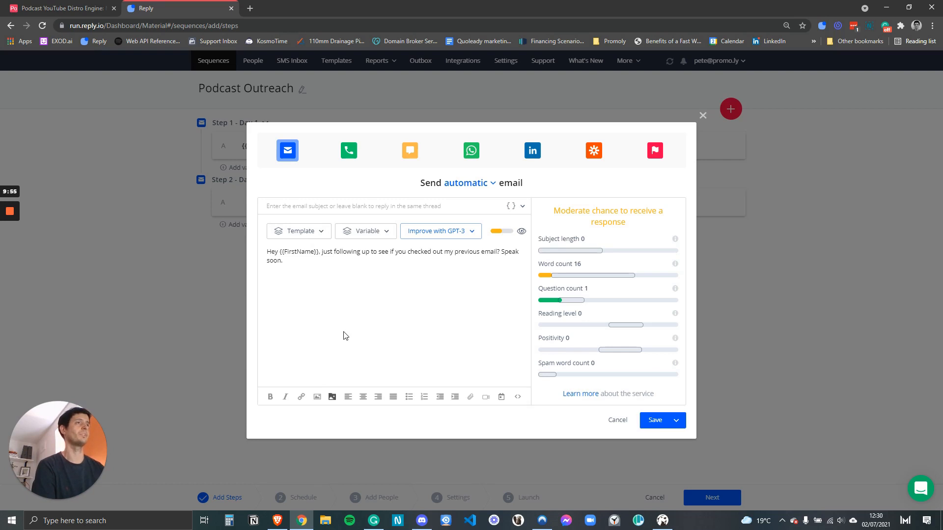
pyautogui.click(703, 115)
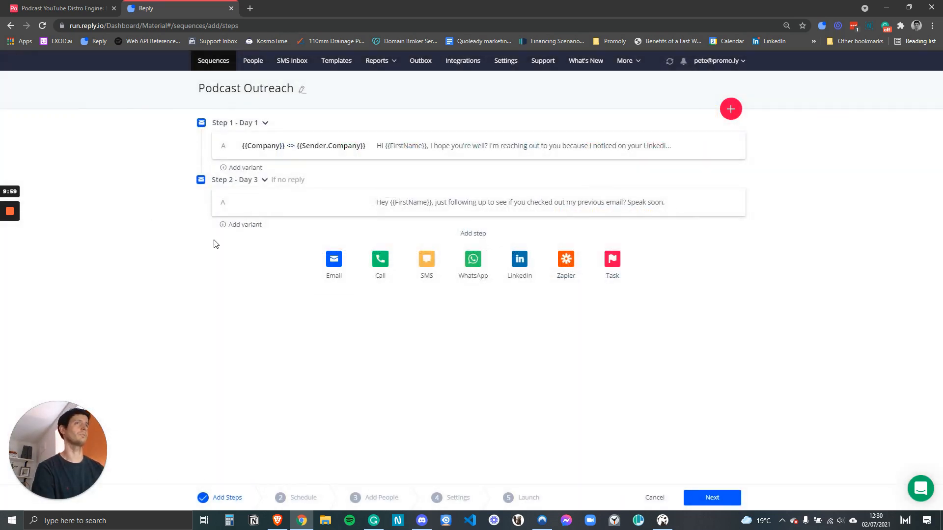
pyautogui.click(334, 261)
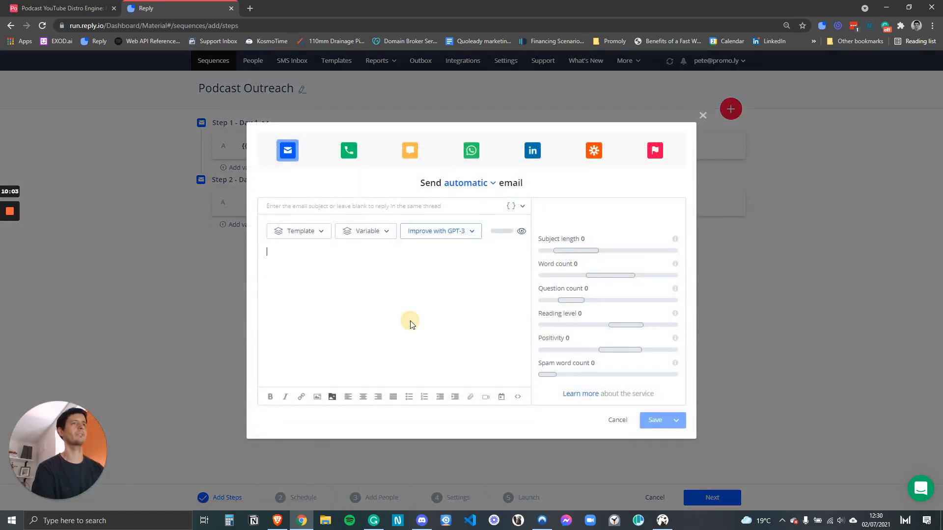
# Fill the new email from the Personal 'Follow up' template and save it as a step.
pyautogui.click(295, 232)
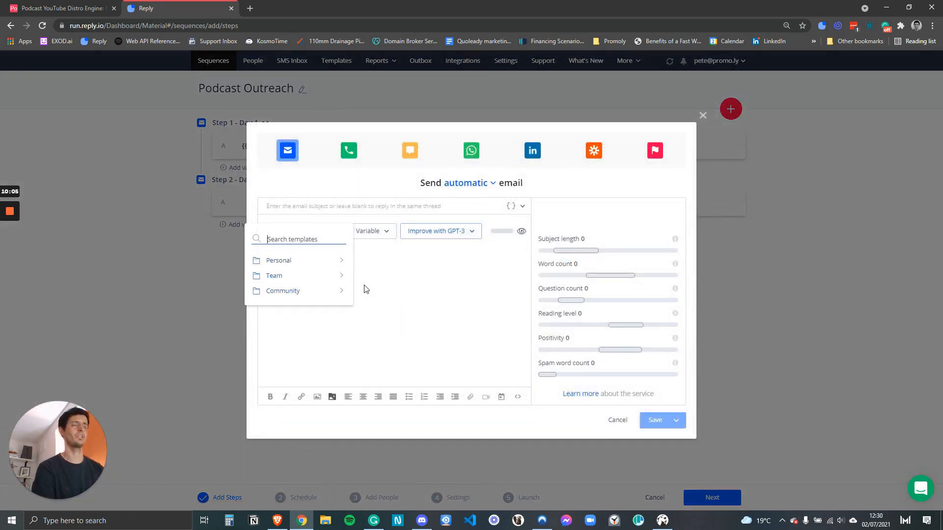
pyautogui.click(291, 262)
pyautogui.click(274, 361)
pyautogui.click(657, 421)
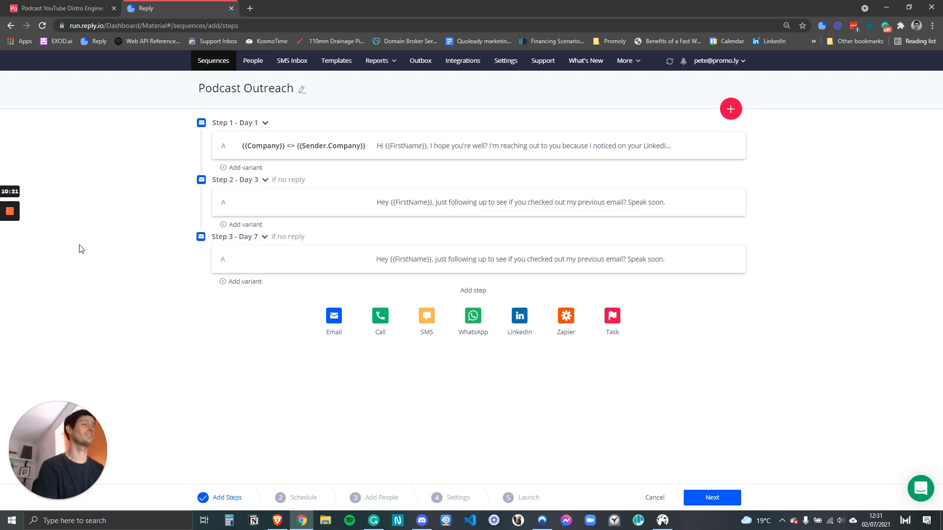
pyautogui.click(10, 253)
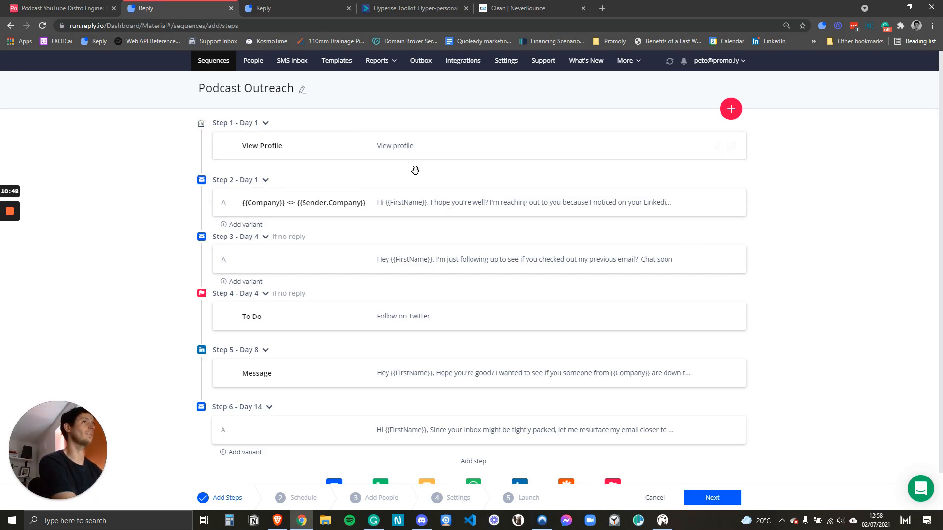
# Reopen the Step 2 podcast invitation email in the editor.
pyautogui.click(421, 211)
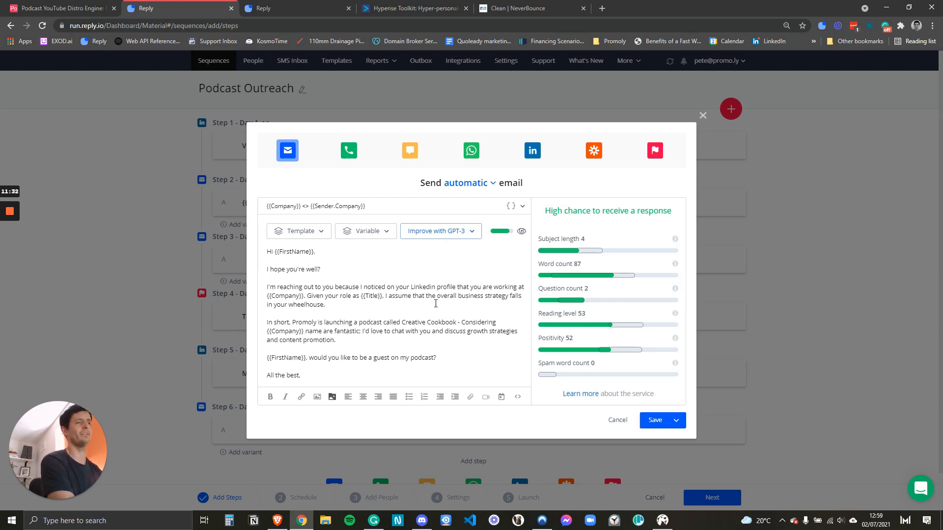
# Delete 'name' after {{Company}}, save the email, and recheck Step 2 before closing.
pyautogui.moveTo(494, 305); pyautogui.dragTo(455, 299)
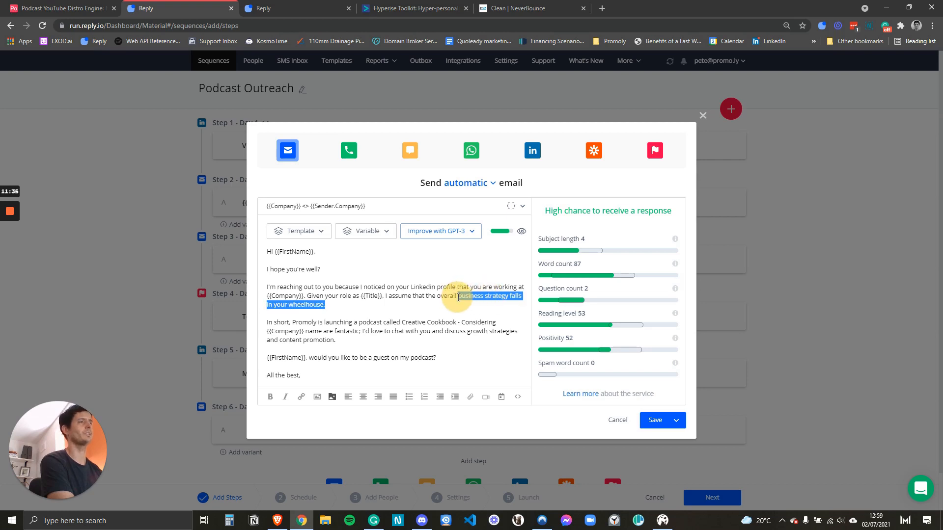
pyautogui.click(455, 305)
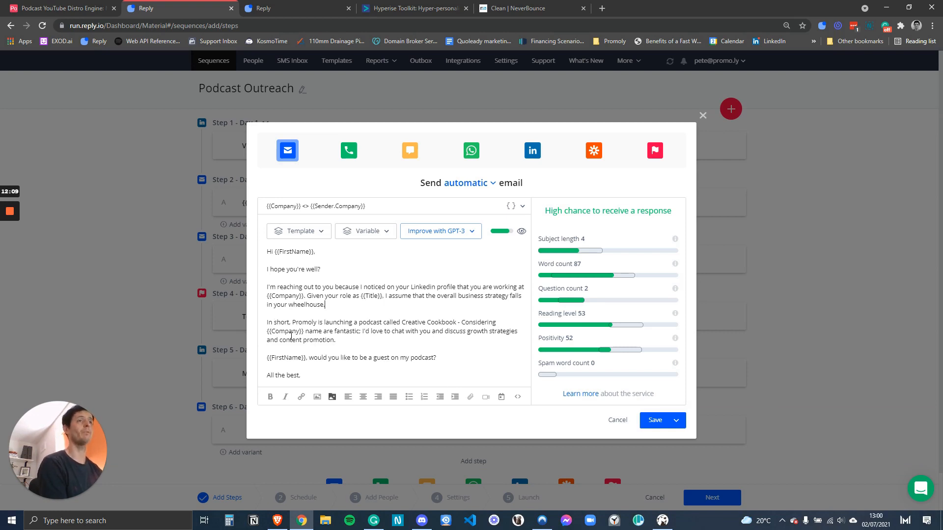
pyautogui.click(322, 331)
pyautogui.press('BackSpace')
pyautogui.press('BackSpace')
pyautogui.press('BackSpace')
pyautogui.press('BackSpace')
pyautogui.press('BackSpace')
pyautogui.click(337, 340)
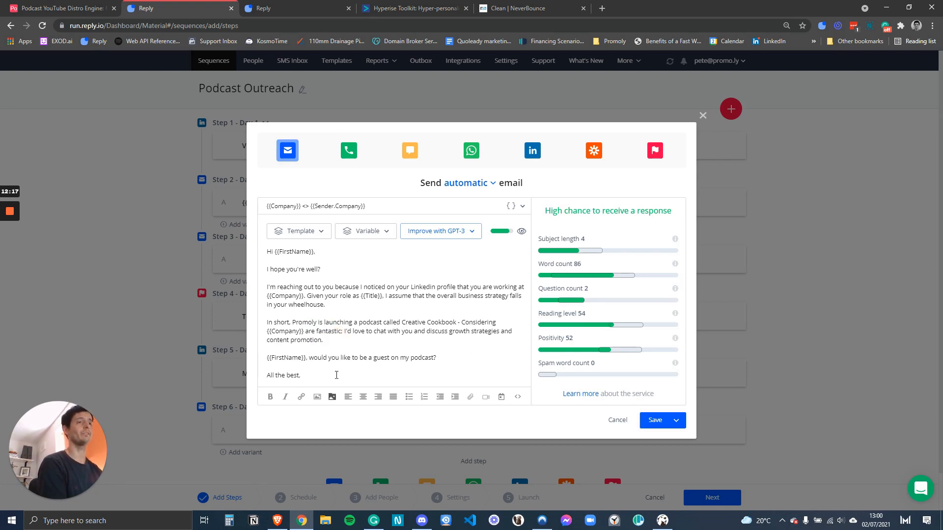
pyautogui.click(650, 422)
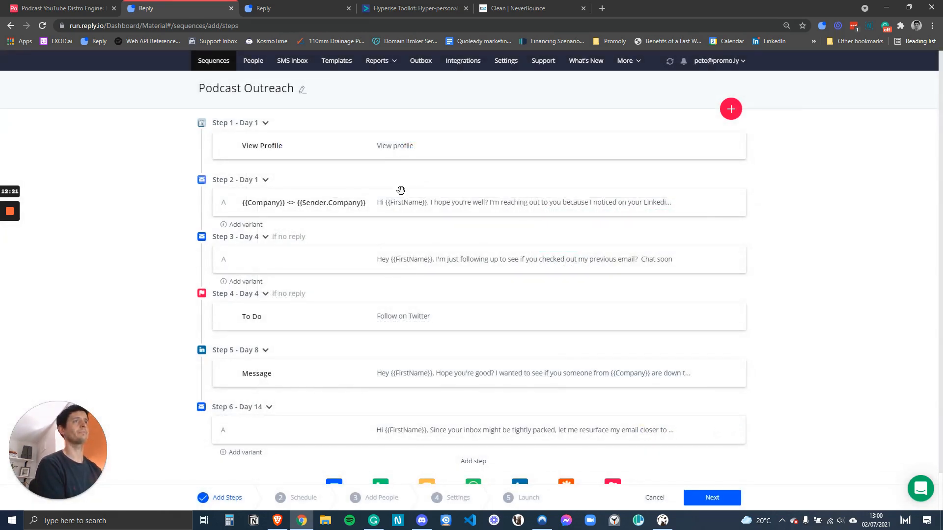
pyautogui.click(411, 215)
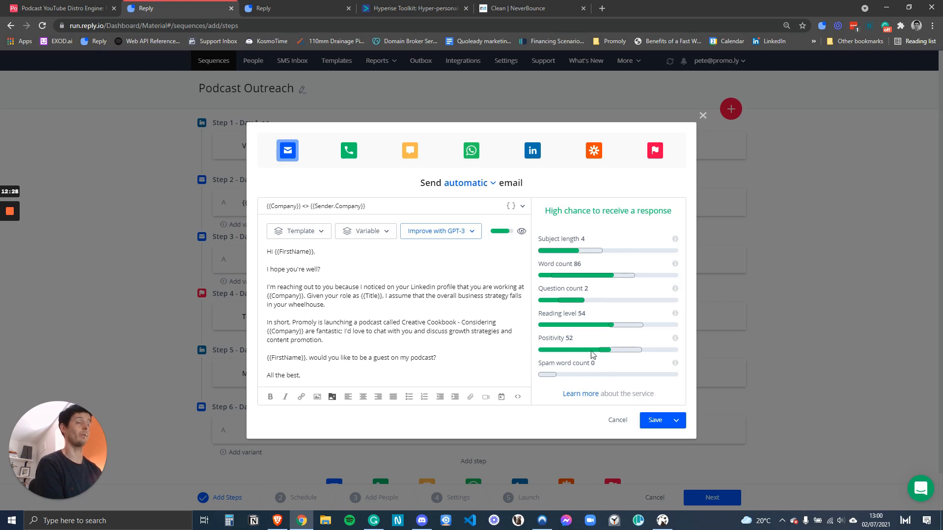
pyautogui.click(703, 117)
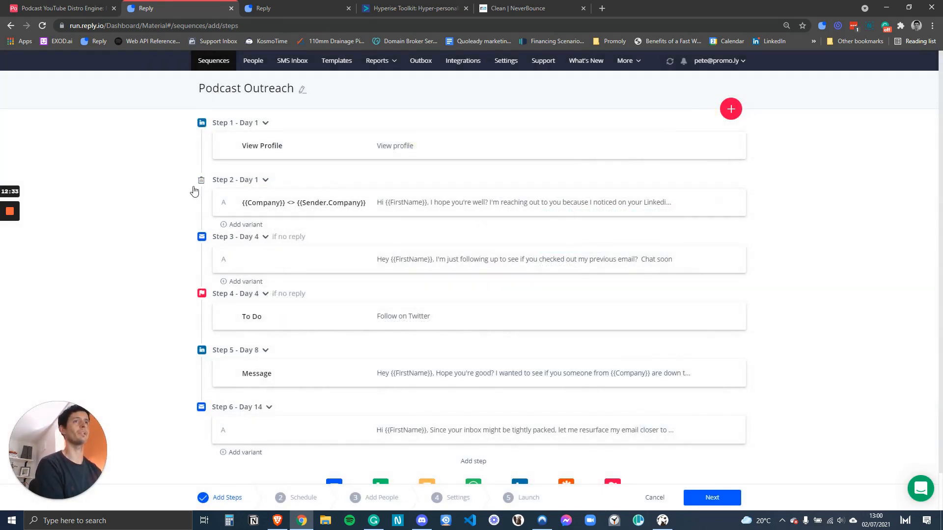
# Open the Step 3 follow-up email and check its personalised podcast-guest image and closing line.
pyautogui.click(458, 264)
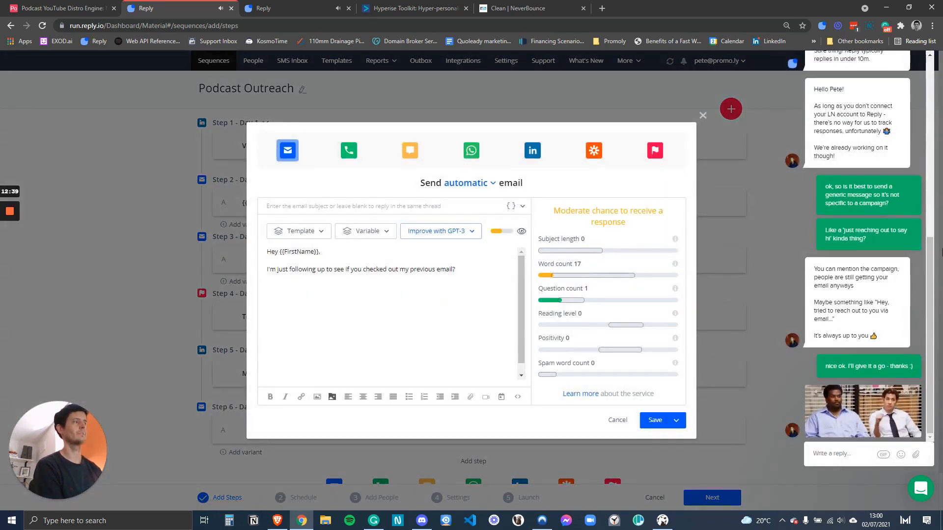
pyautogui.click(923, 62)
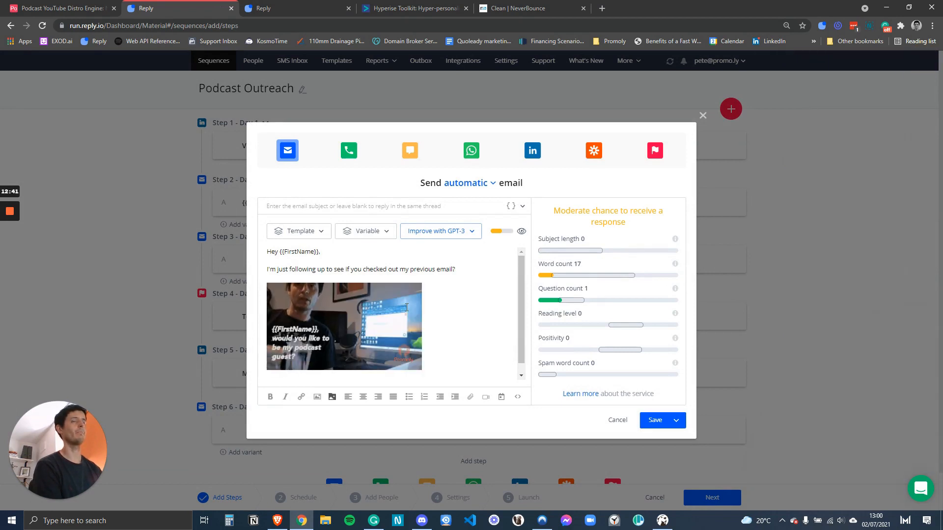
pyautogui.scroll(-1, 309, 351)
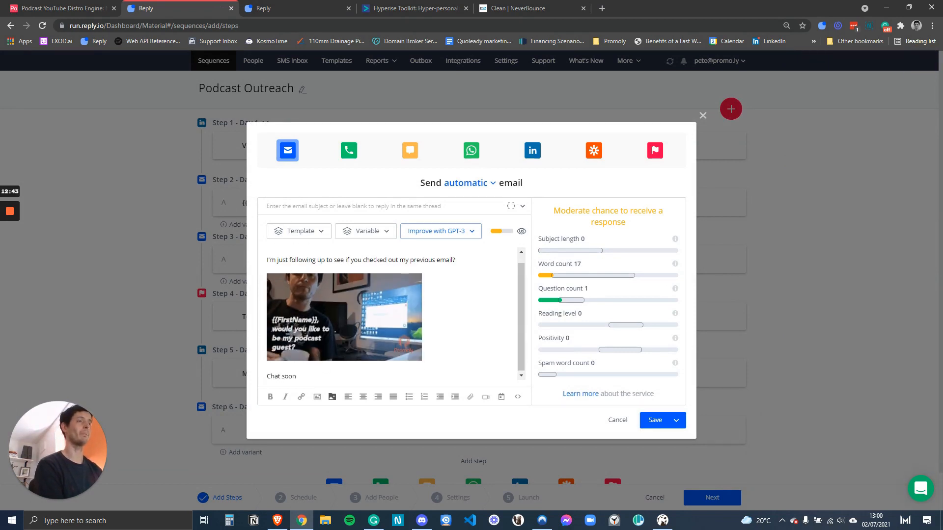
pyautogui.scroll(1, 368, 327)
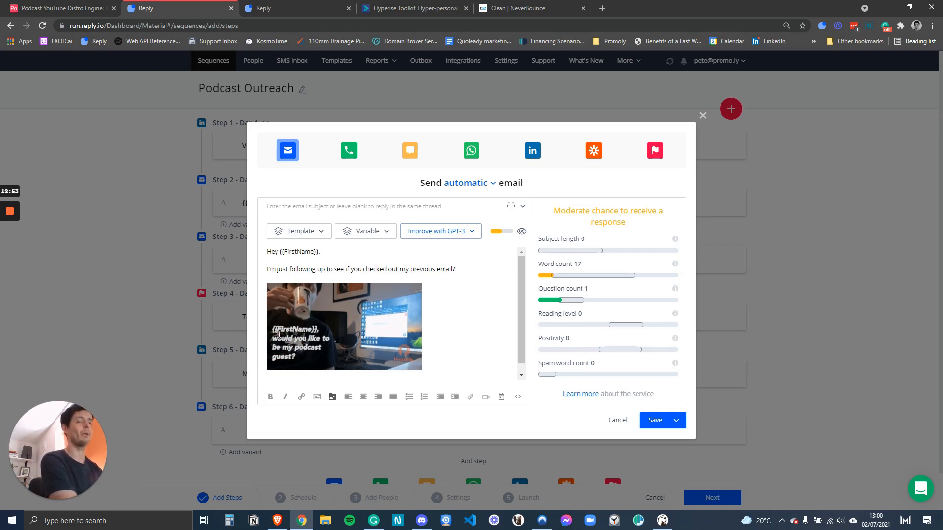
# Log in to Hyperise, view the podcast-guest image with sample values, then return to Reply.
pyautogui.click(403, 12)
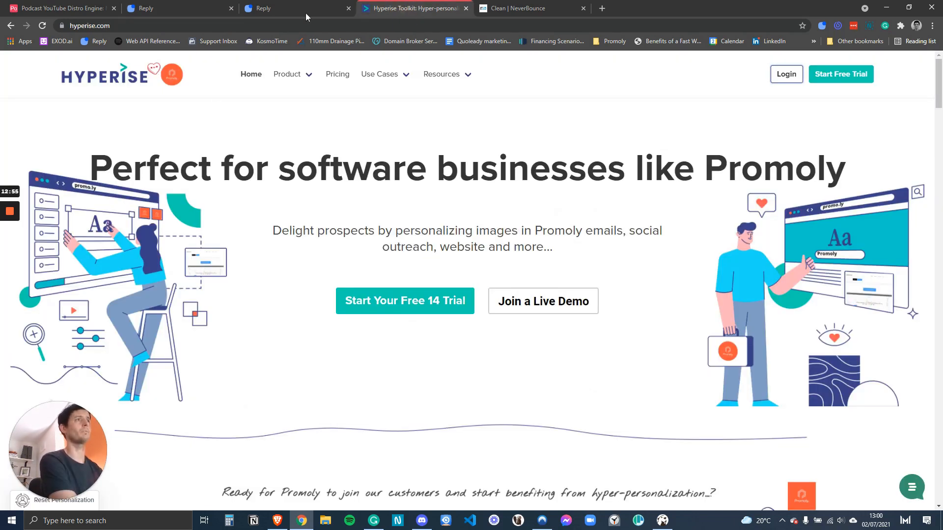
pyautogui.click(786, 74)
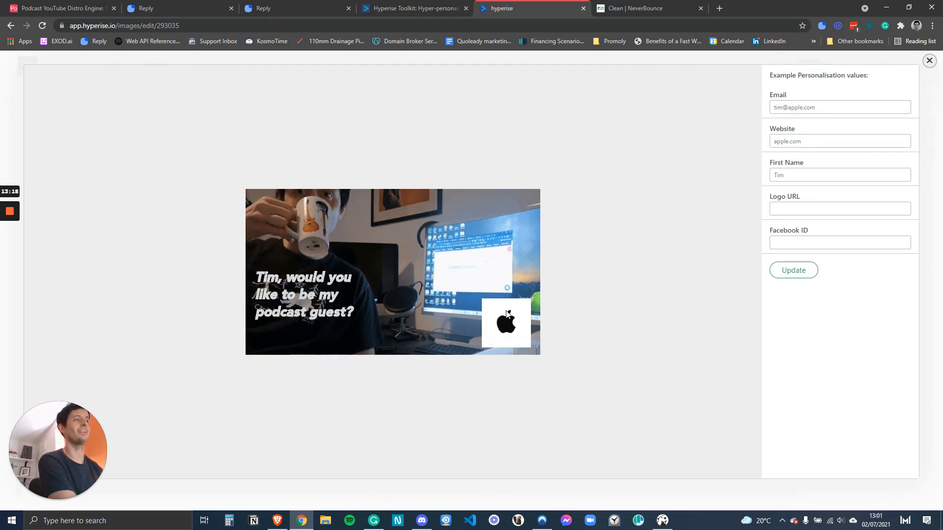
pyautogui.click(262, 8)
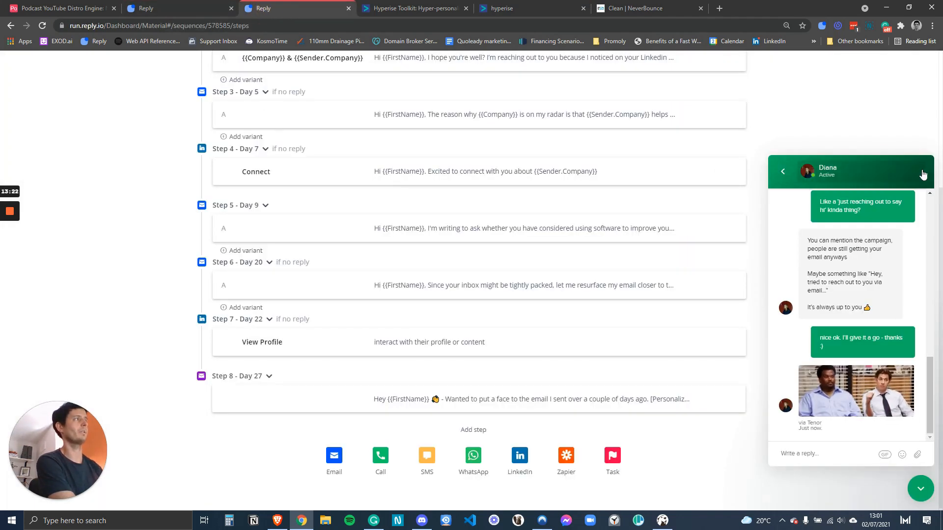
# Back in the Podcast Outreach sequence, re-check the Step 3 email's greeting and podcast-guest image.
pyautogui.click(917, 490)
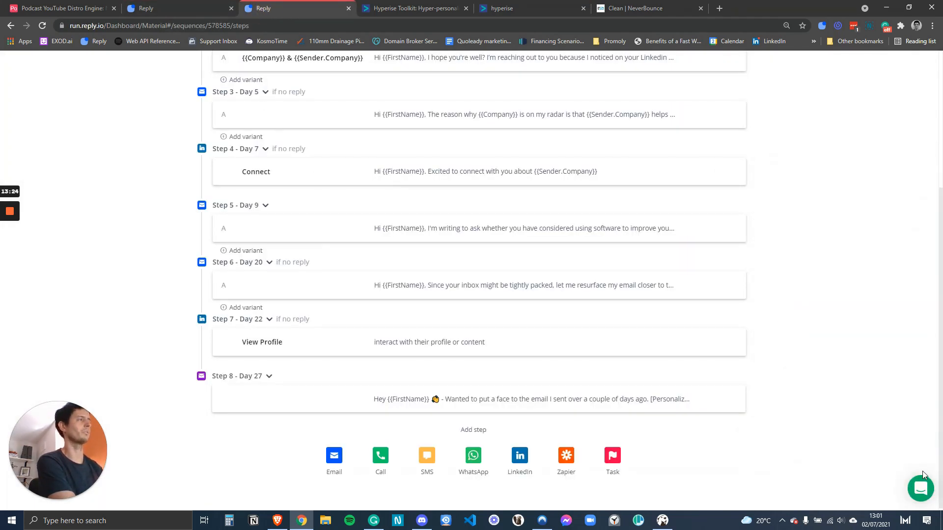
pyautogui.click(185, 9)
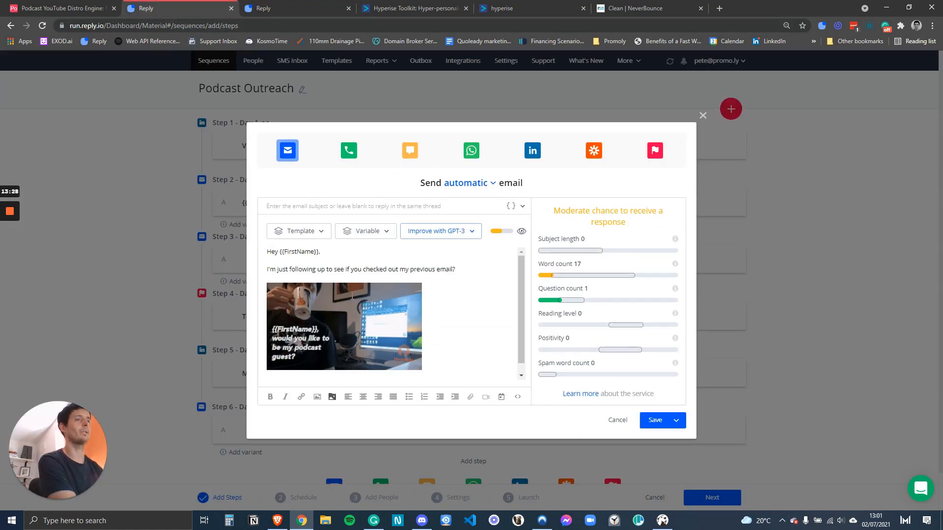
pyautogui.scroll(-1, 281, 319)
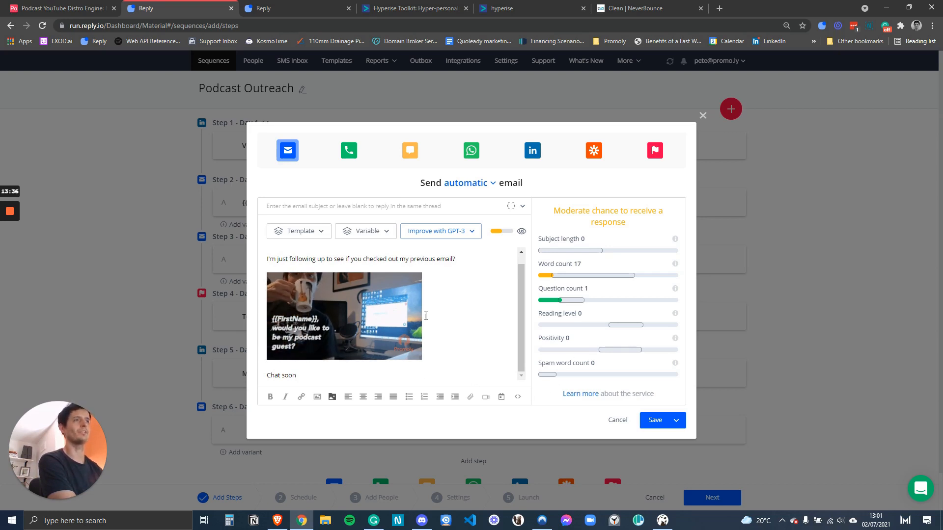
pyautogui.scroll(1, 307, 279)
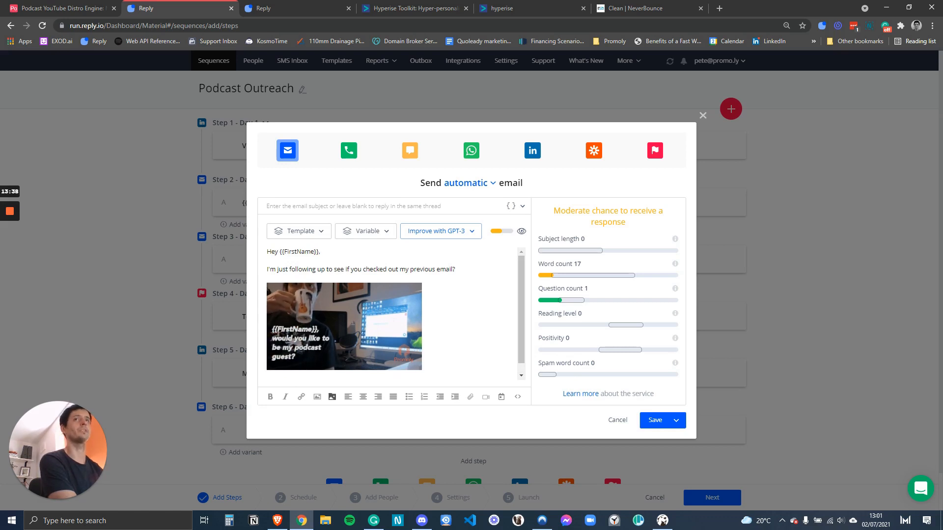
pyautogui.scroll(-1, 276, 268)
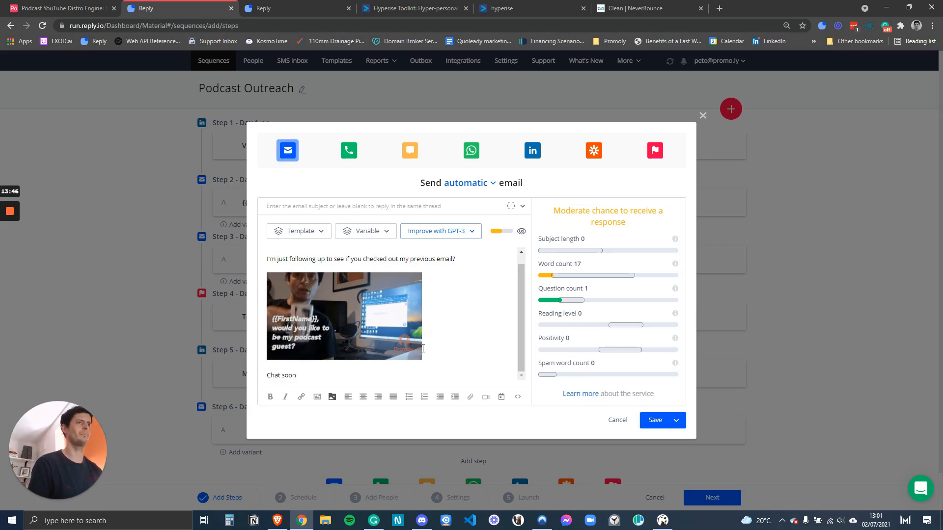
pyautogui.scroll(1, 423, 349)
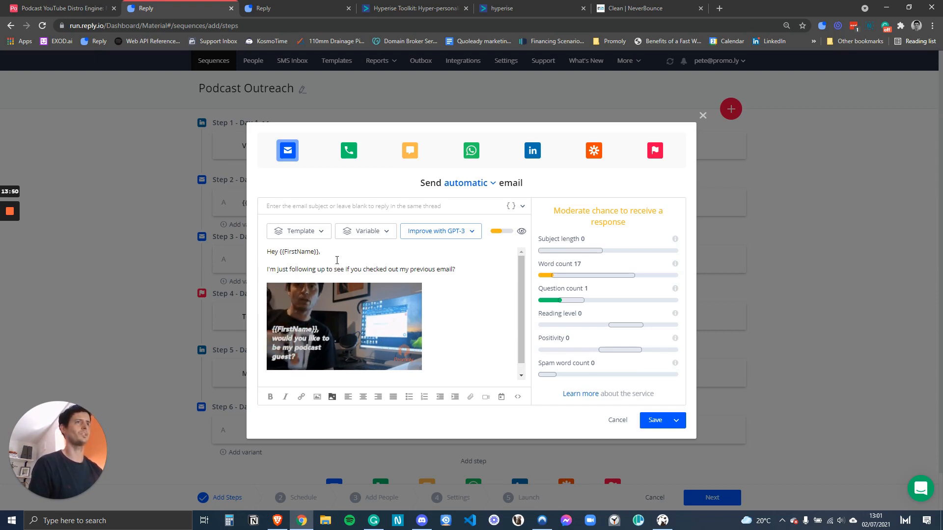
pyautogui.click(703, 115)
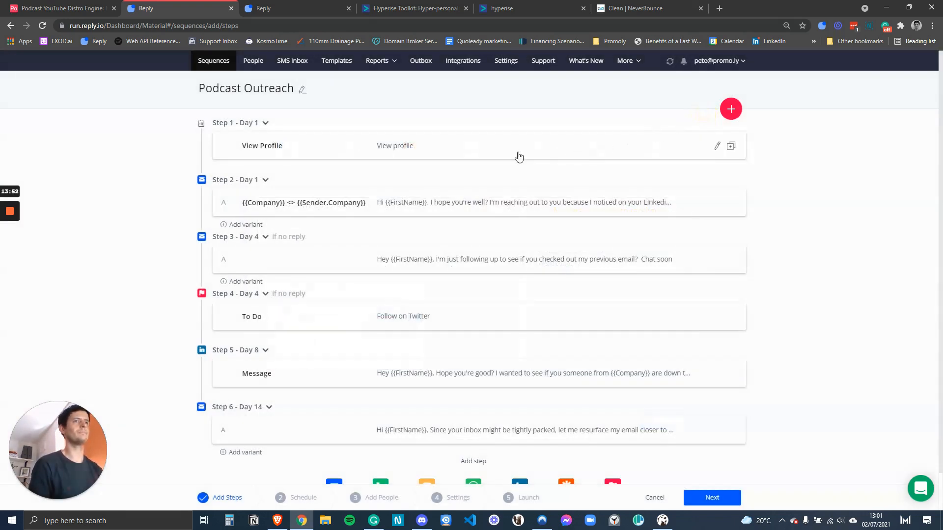
pyautogui.scroll(-1, 524, 156)
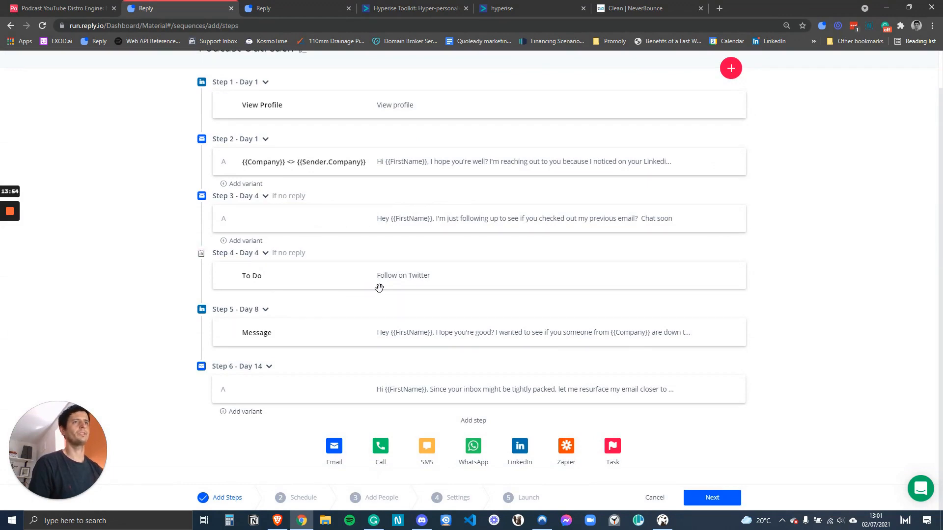
pyautogui.click(408, 281)
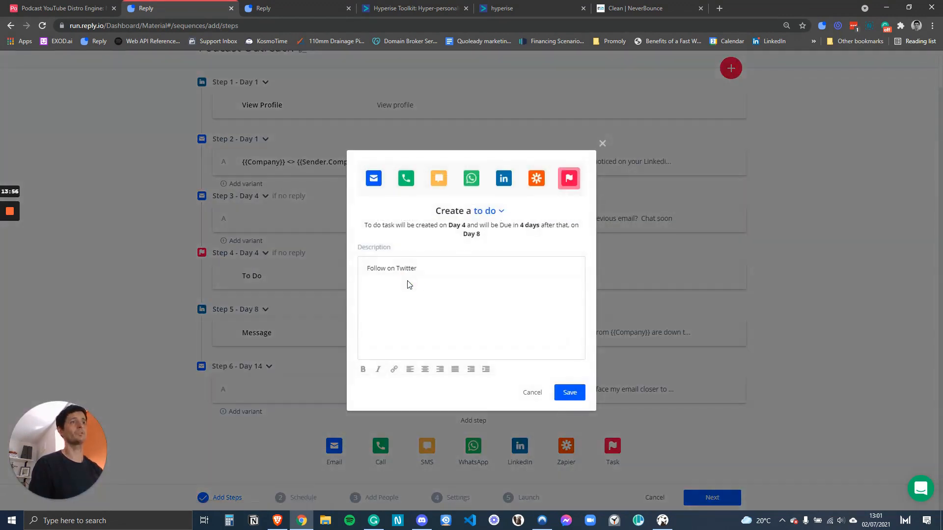
pyautogui.click(604, 144)
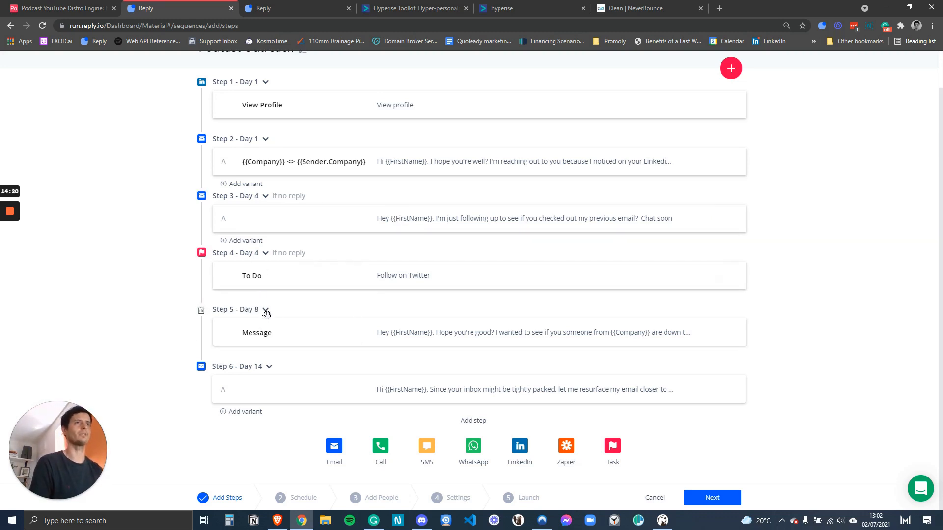
pyautogui.scroll(1, 263, 319)
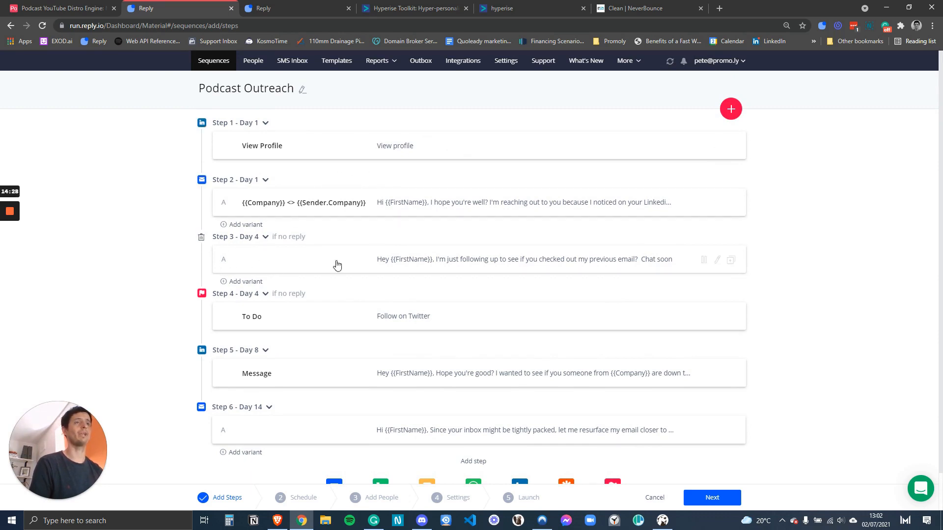
pyautogui.scroll(-1, 315, 305)
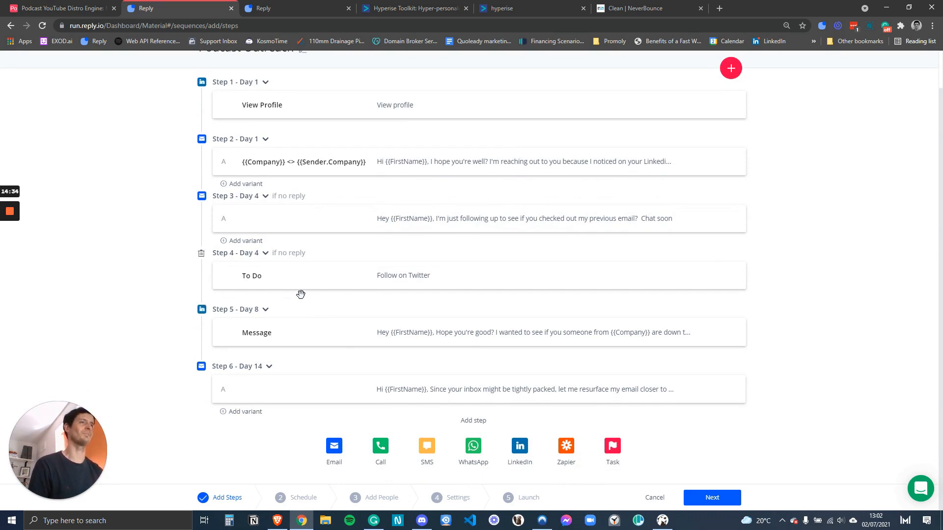
# Insert 'or' before 'someone' in the Step 5 LinkedIn message and save it.
pyautogui.click(431, 335)
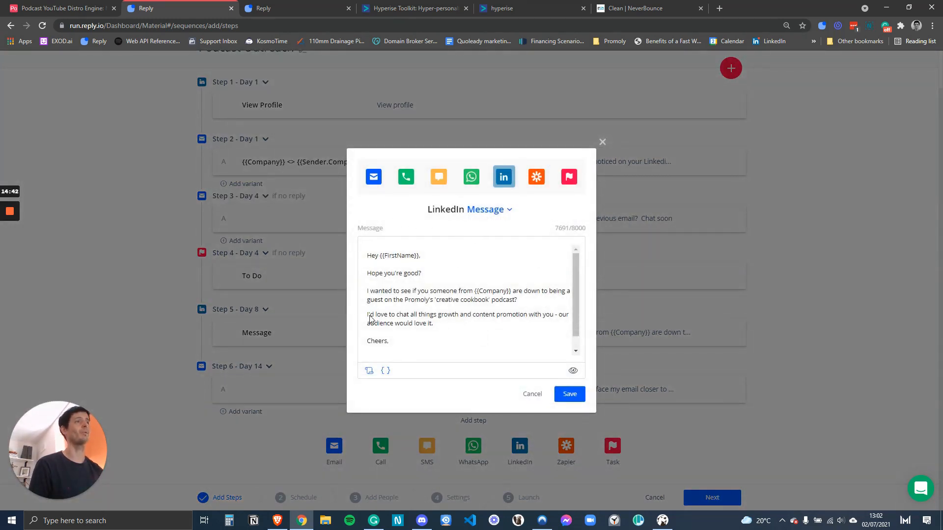
pyautogui.click(432, 290)
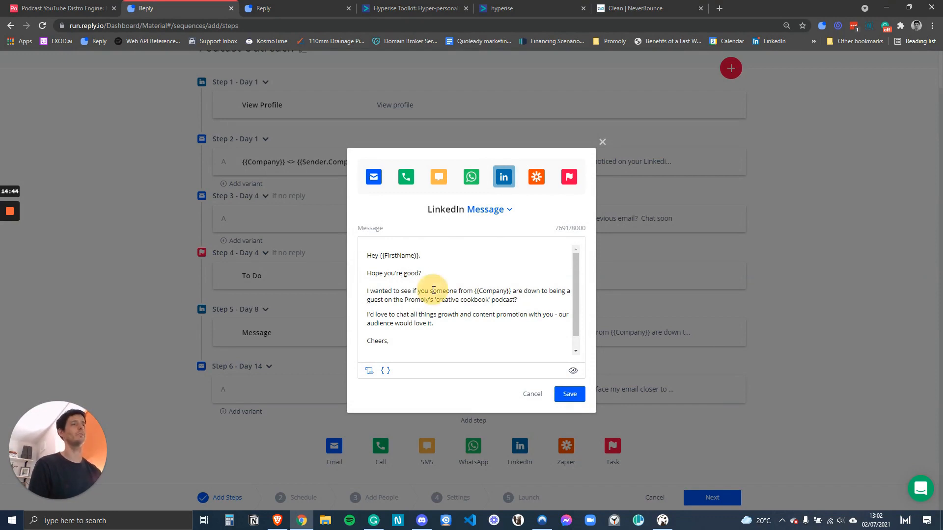
pyautogui.write('or')
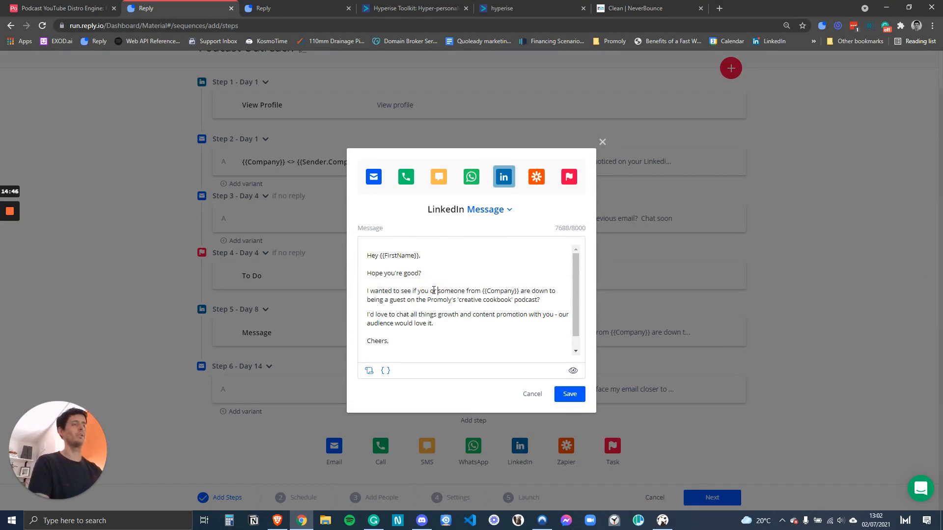
pyautogui.click(460, 333)
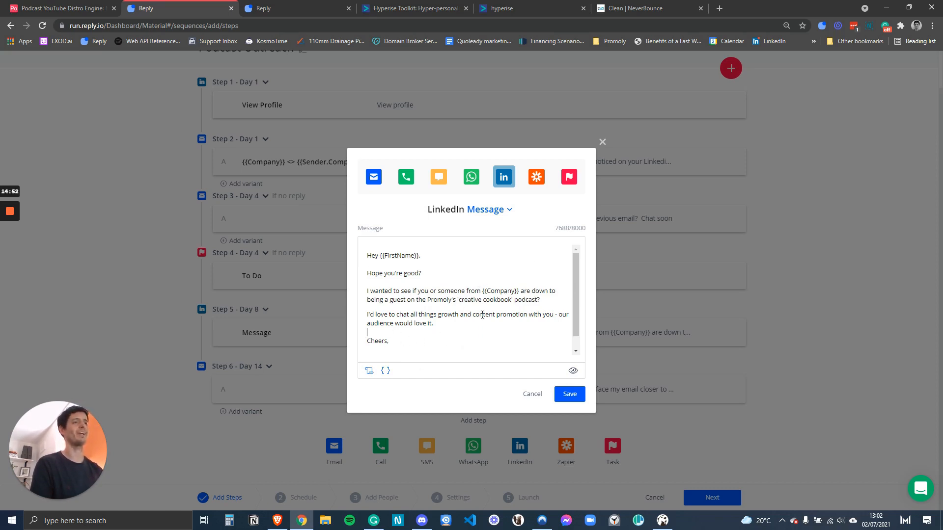
pyautogui.scroll(-1, 387, 291)
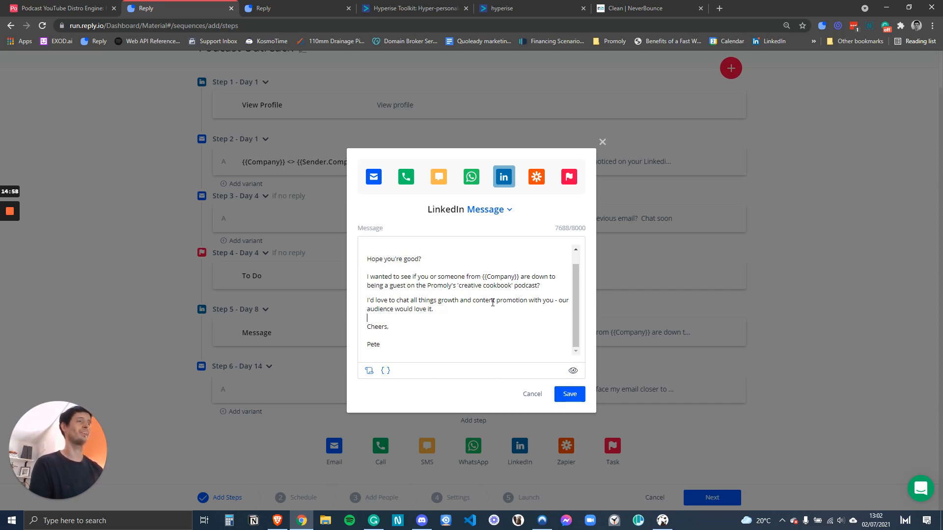
pyautogui.click(565, 396)
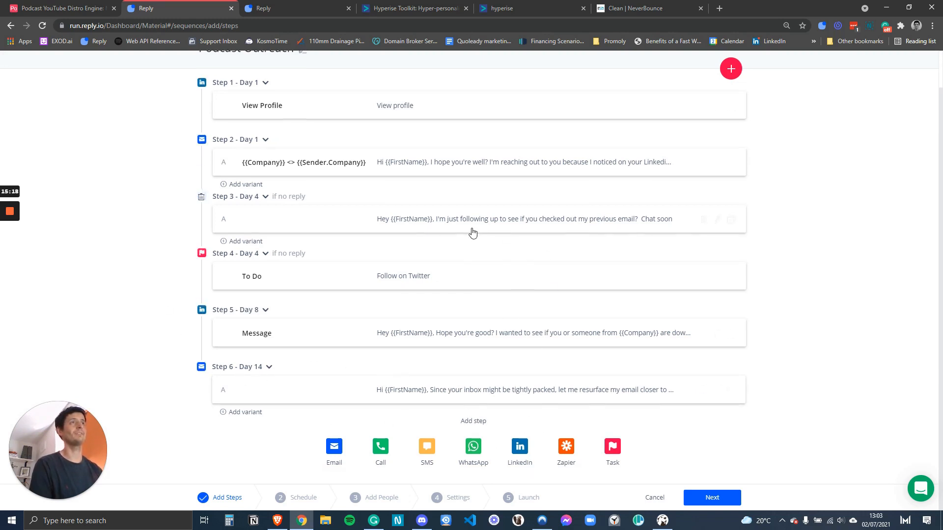
# Continue past the steps and Default schedule to the Add People options.
pyautogui.scroll(1, 472, 232)
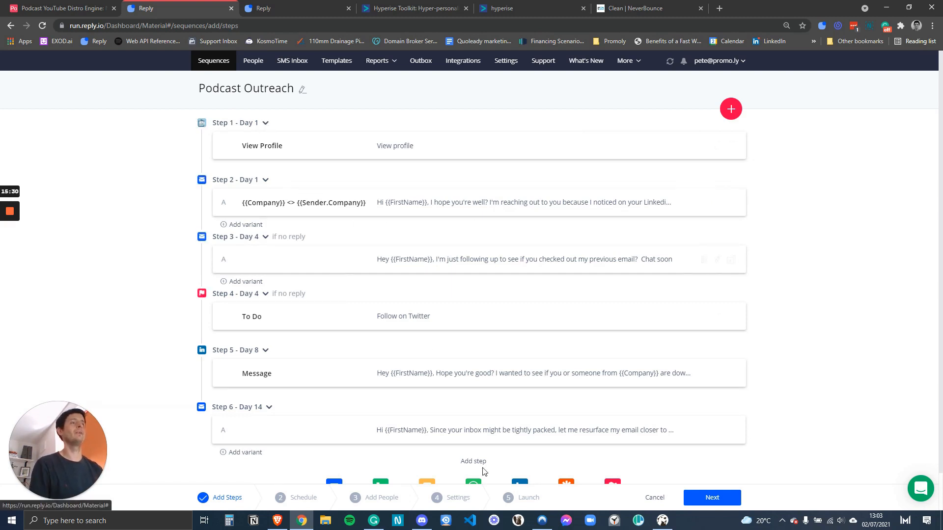
pyautogui.click(702, 496)
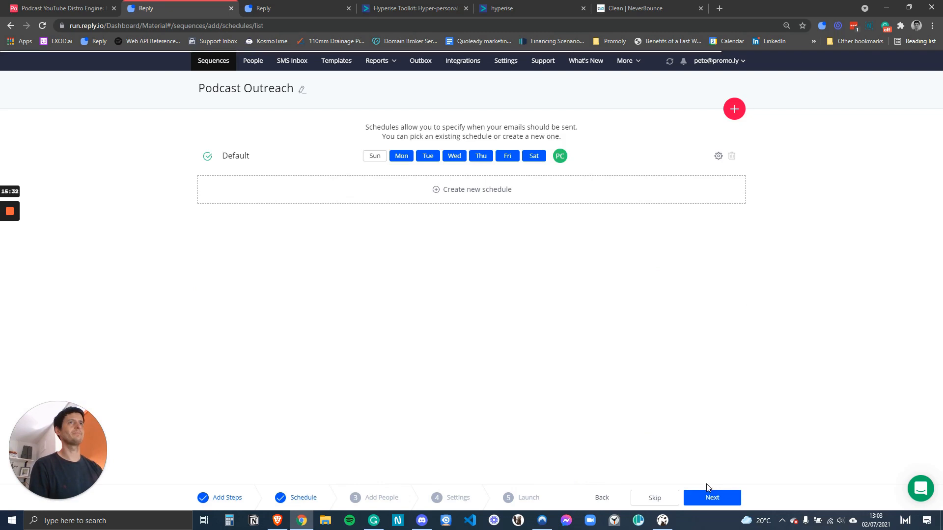
pyautogui.click(710, 497)
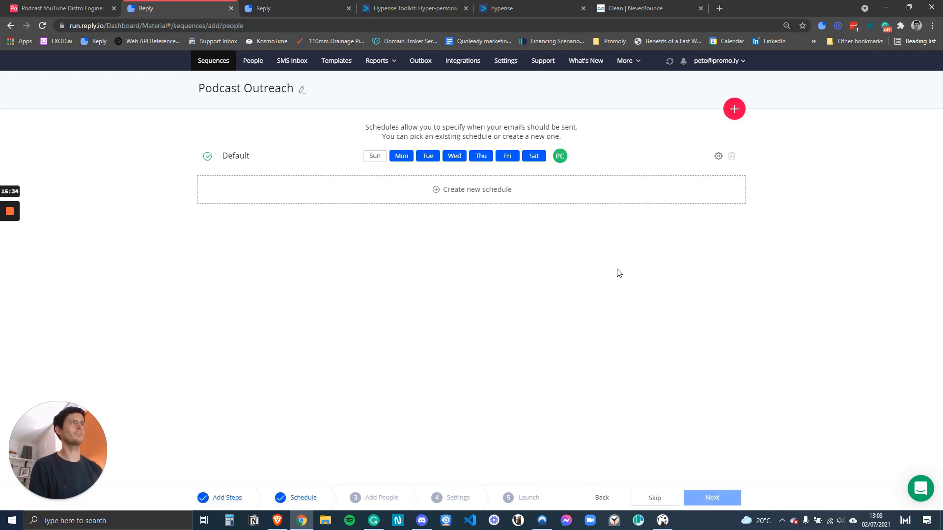
pyautogui.click(480, 301)
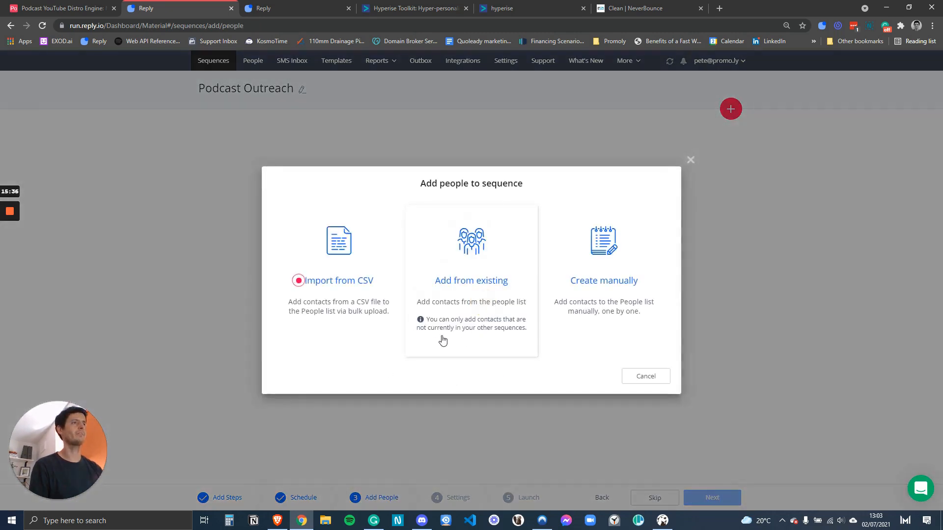
# Manually create a test contact with the contact's e-mail, first name and company Promo, and save.
pyautogui.click(619, 295)
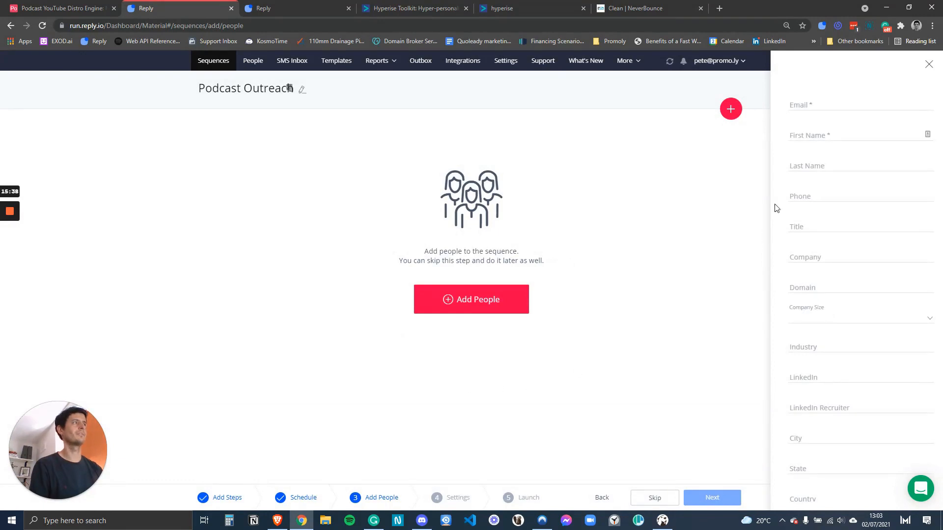
pyautogui.click(802, 103)
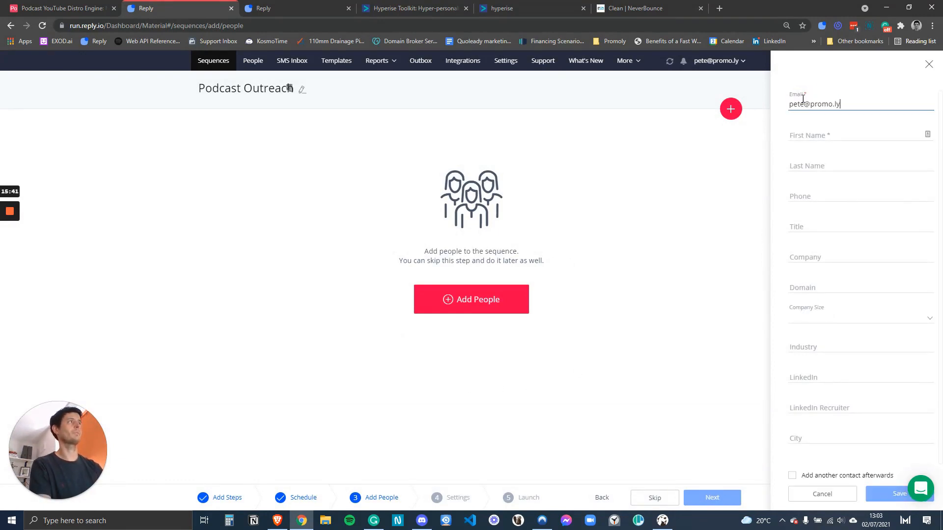
pyautogui.press('Tab')
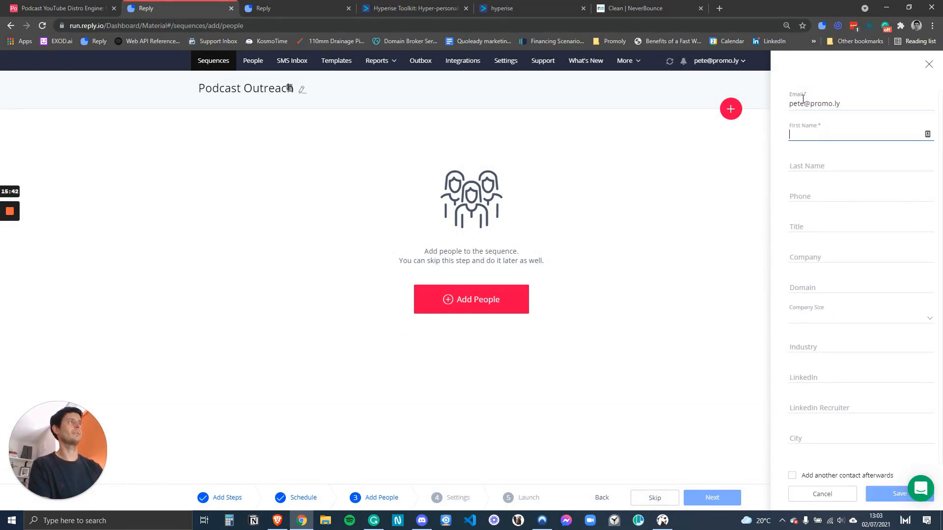
pyautogui.write('peye')
pyautogui.press('BackSpace')
pyautogui.press('BackSpace')
pyautogui.press('BackSpace')
pyautogui.press('BackSpace')
pyautogui.write('Pete')
pyautogui.click(810, 257)
pyautogui.write('Promo')
pyautogui.click(888, 490)
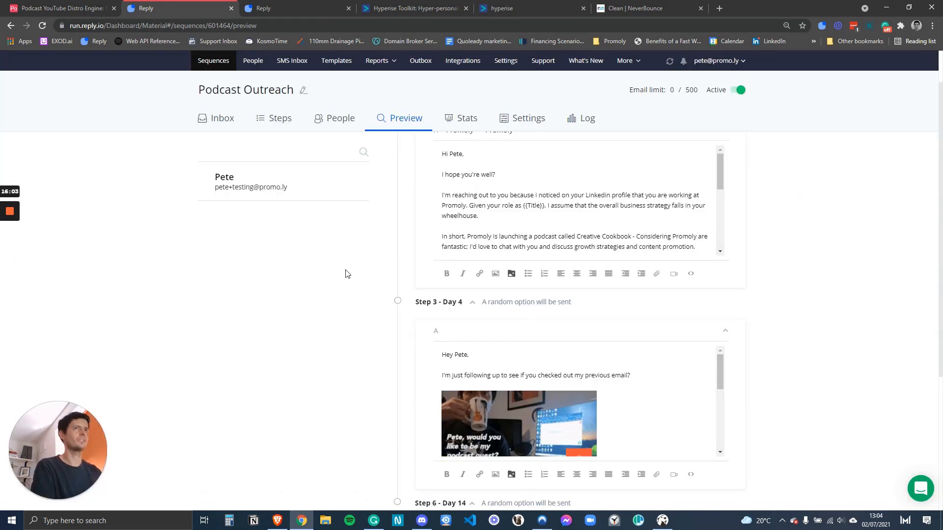
pyautogui.scroll(1, 415, 230)
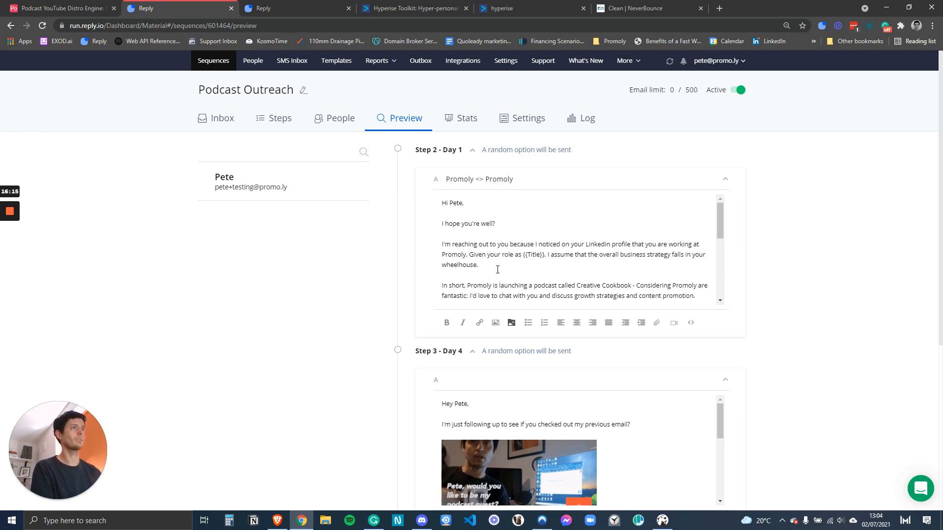
pyautogui.moveTo(546, 254); pyautogui.dragTo(522, 256)
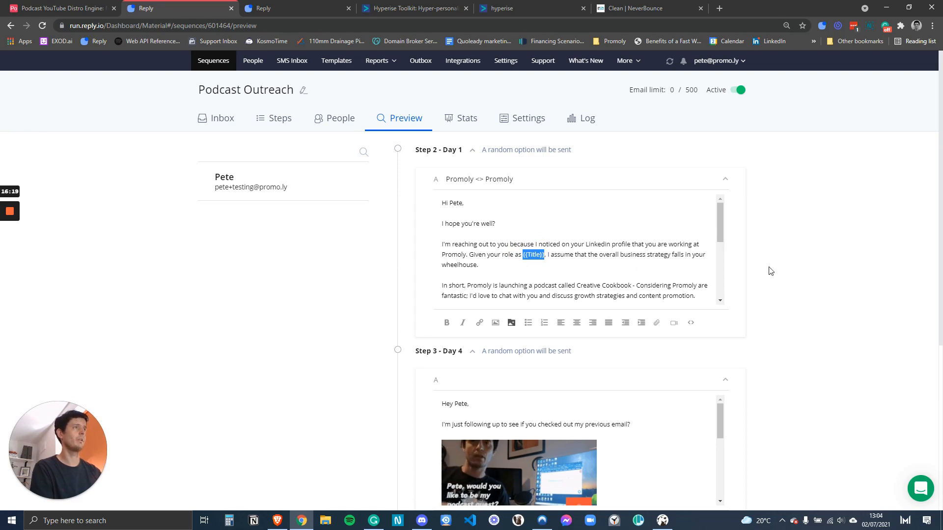
pyautogui.scroll(-1, 769, 270)
pyautogui.scroll(-2, 778, 383)
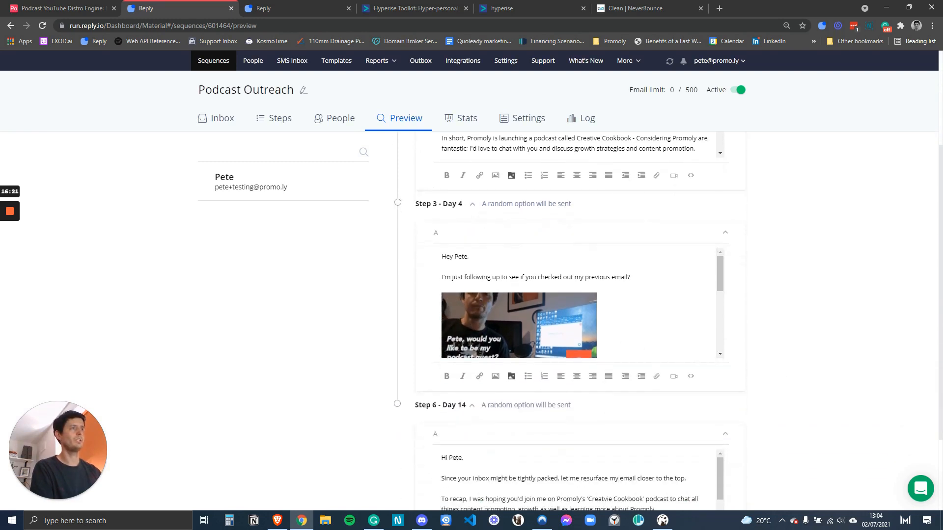
pyautogui.scroll(-1, 496, 297)
pyautogui.scroll(1, 496, 297)
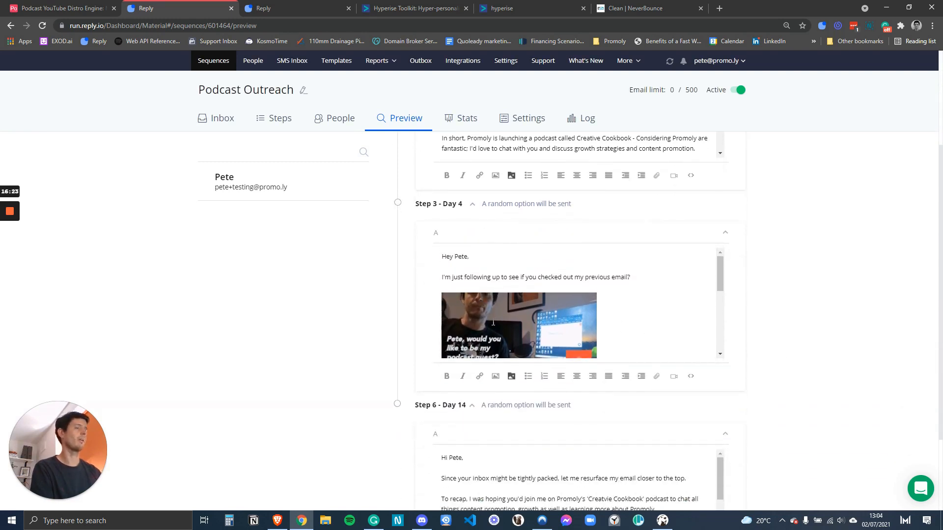
pyautogui.moveTo(720, 278); pyautogui.dragTo(718, 286)
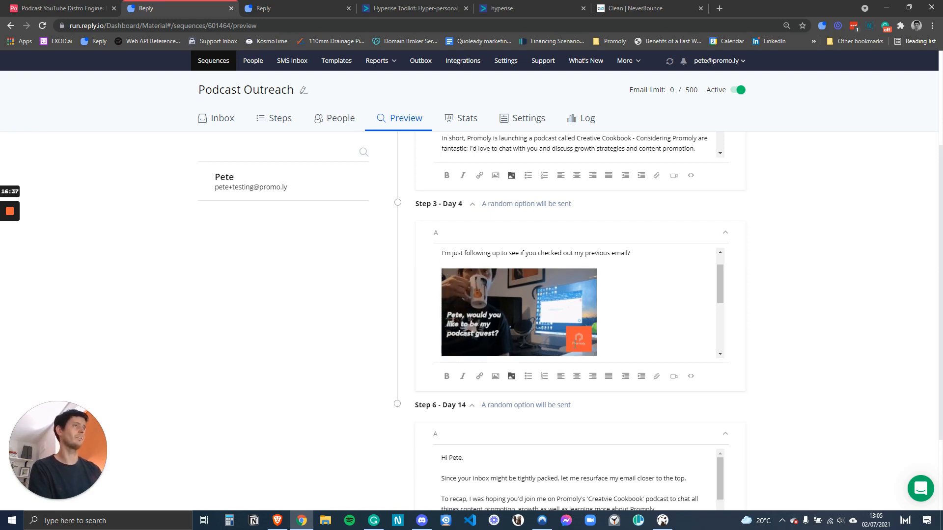
pyautogui.scroll(2, 835, 332)
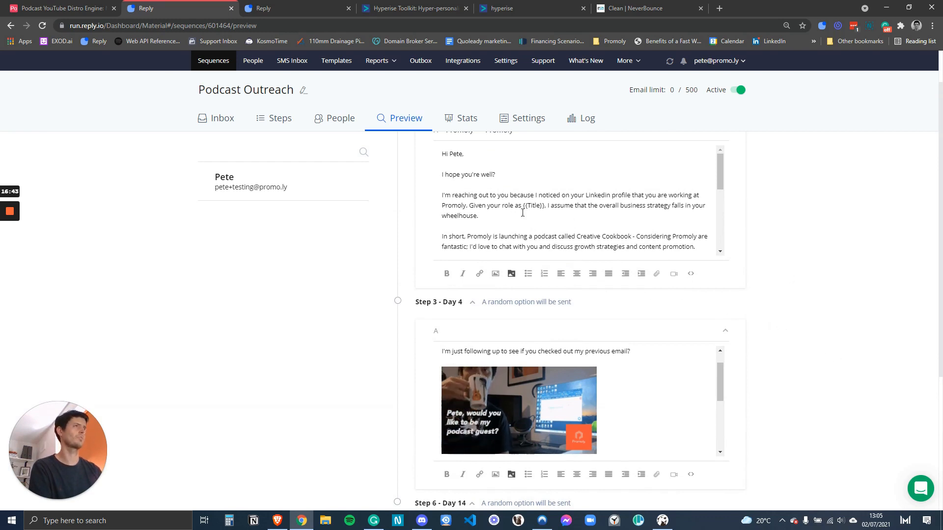
pyautogui.scroll(-2, 809, 280)
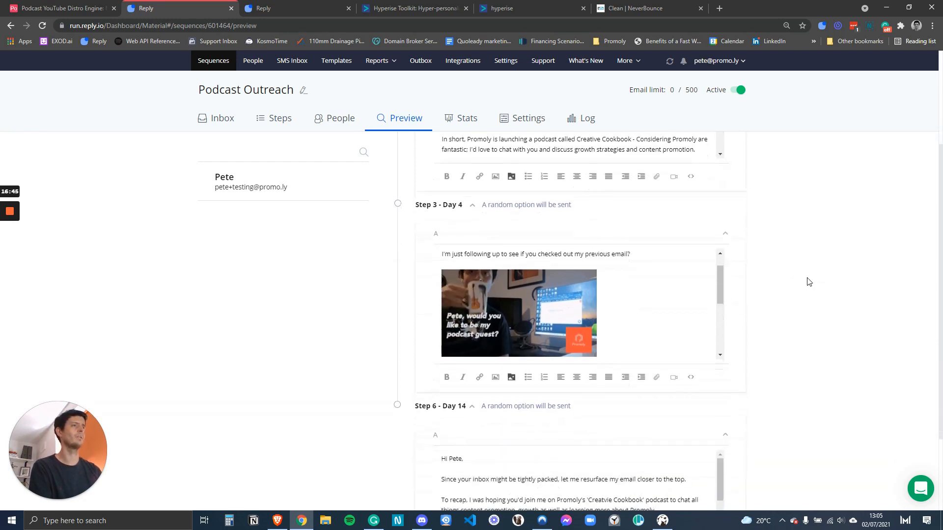
pyautogui.scroll(1, 515, 209)
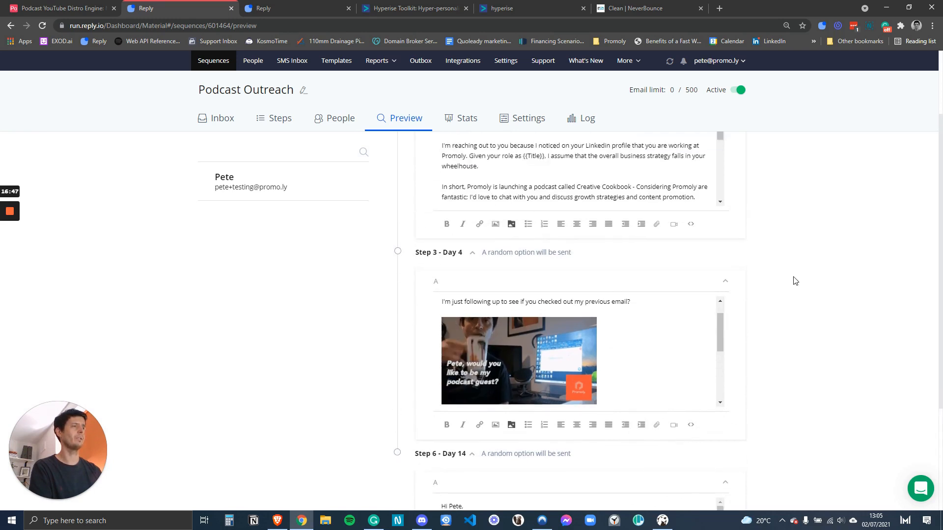
pyautogui.scroll(-1, 796, 281)
pyautogui.scroll(-2, 787, 291)
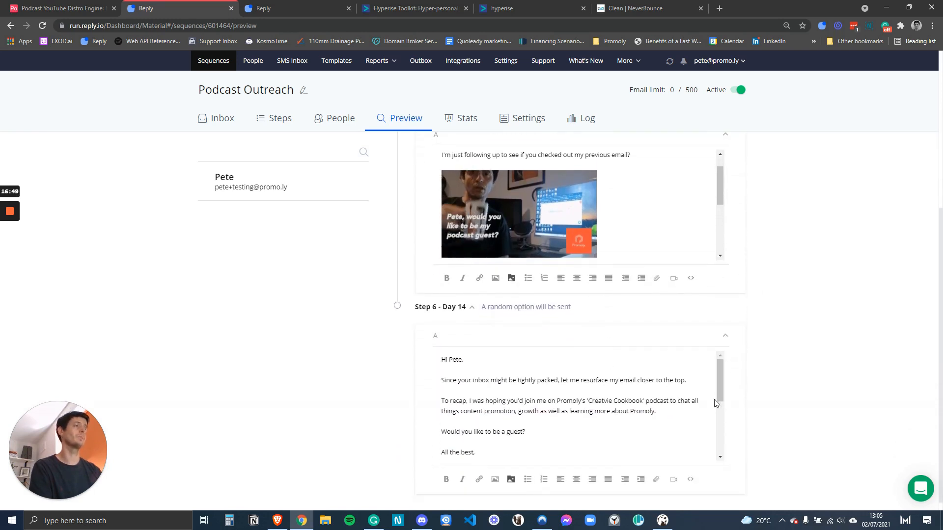
pyautogui.scroll(-1, 786, 359)
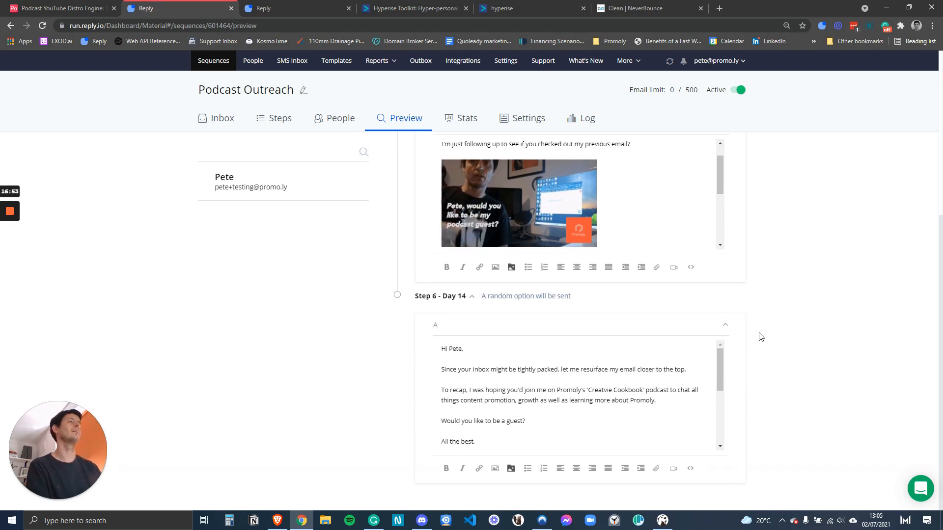
pyautogui.scroll(3, 758, 337)
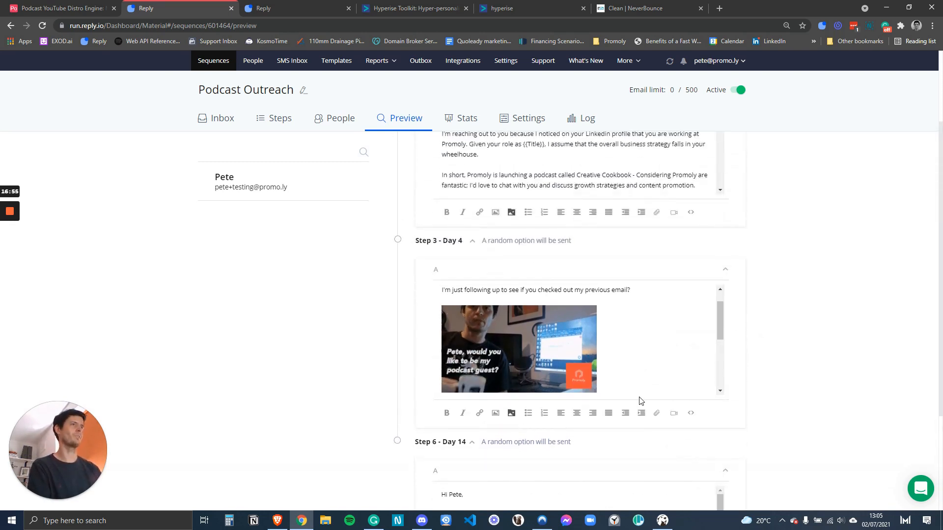
pyautogui.scroll(-3, 814, 391)
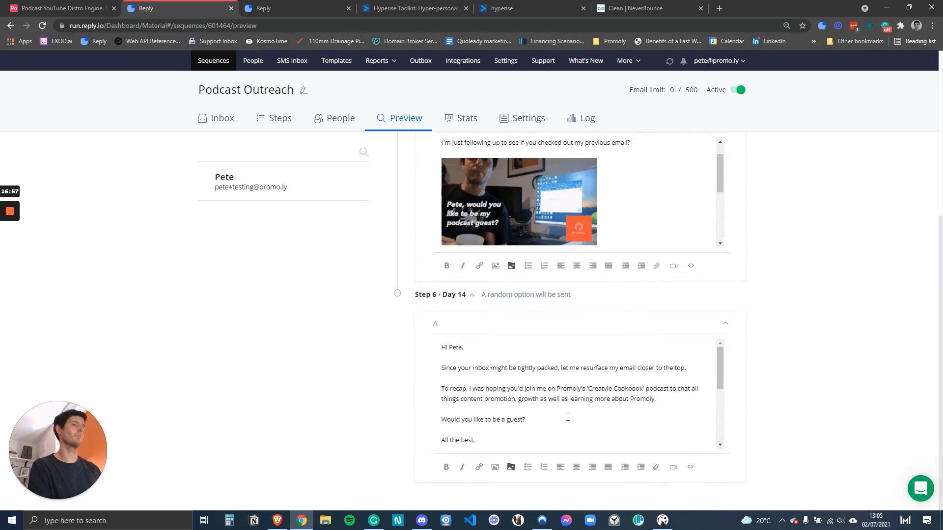
pyautogui.scroll(2, 501, 391)
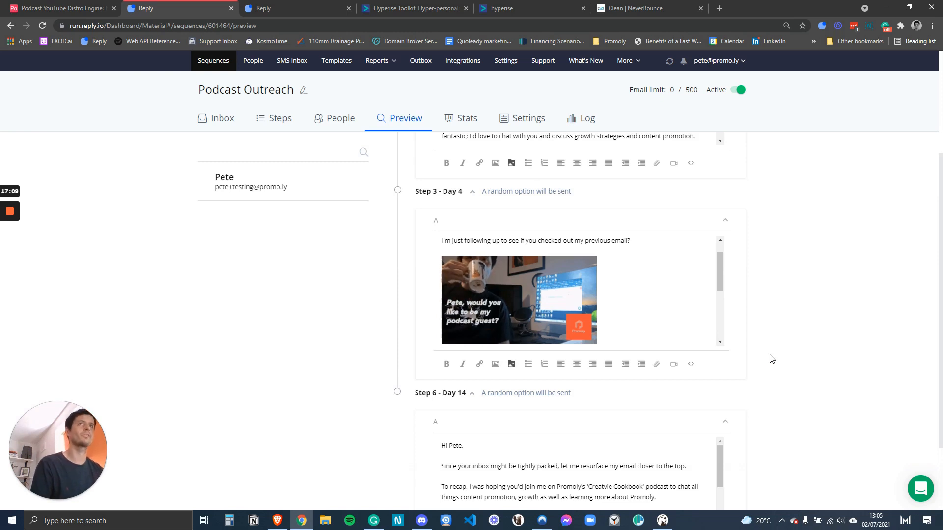
pyautogui.moveTo(10, 216)
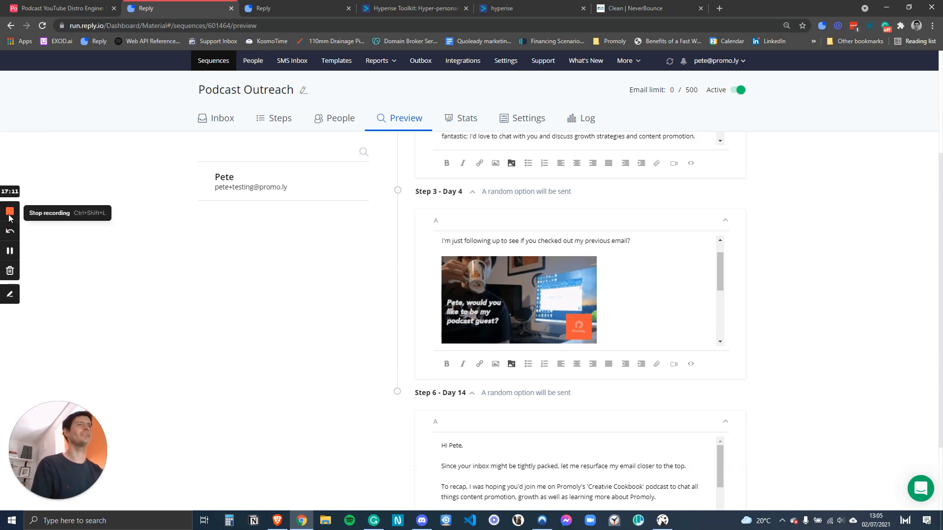